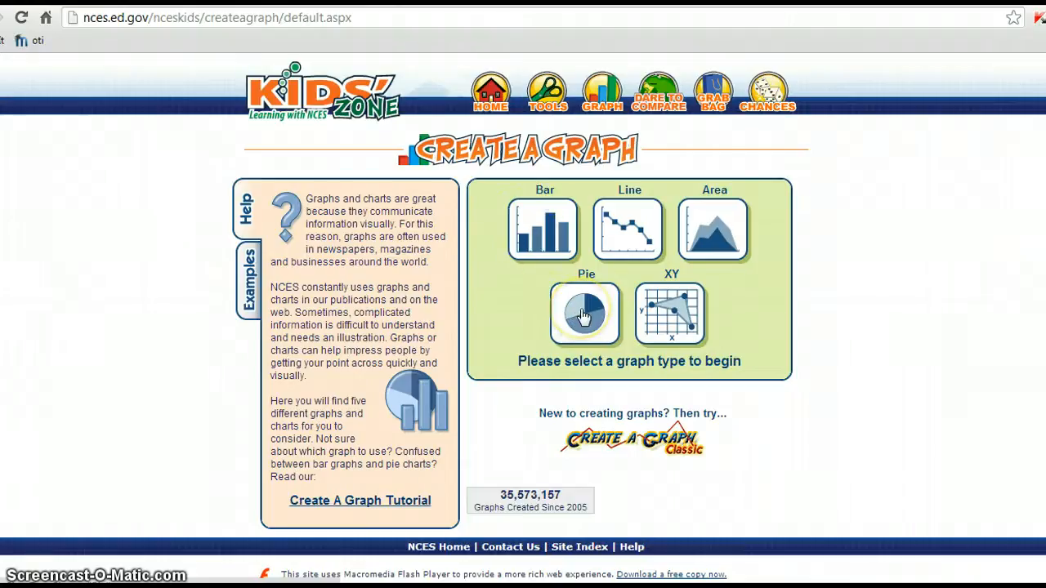
# Choose the Bar graph type and bring up its empty Data form.
pyautogui.click(540, 230)
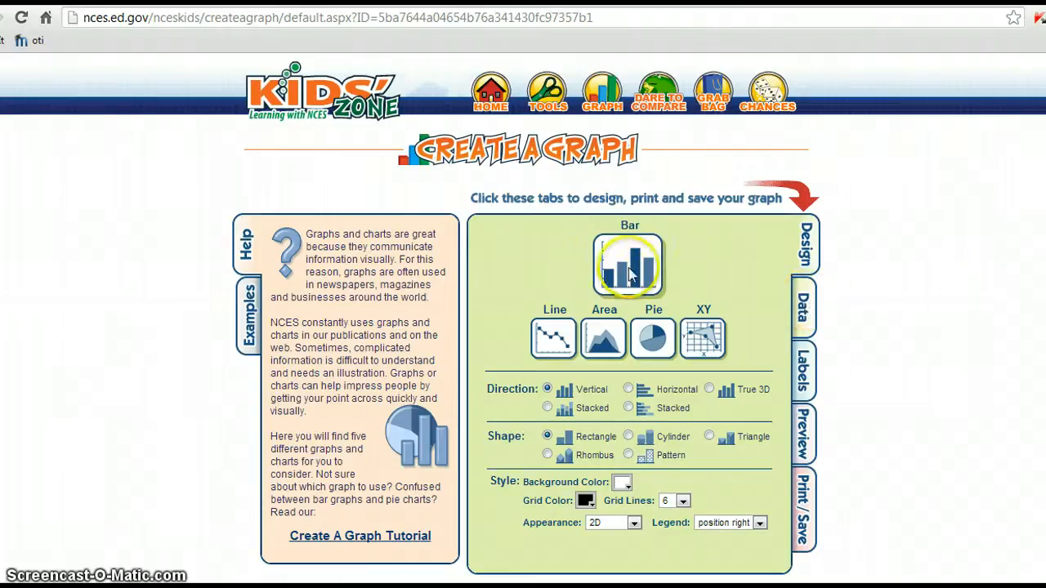
pyautogui.click(809, 307)
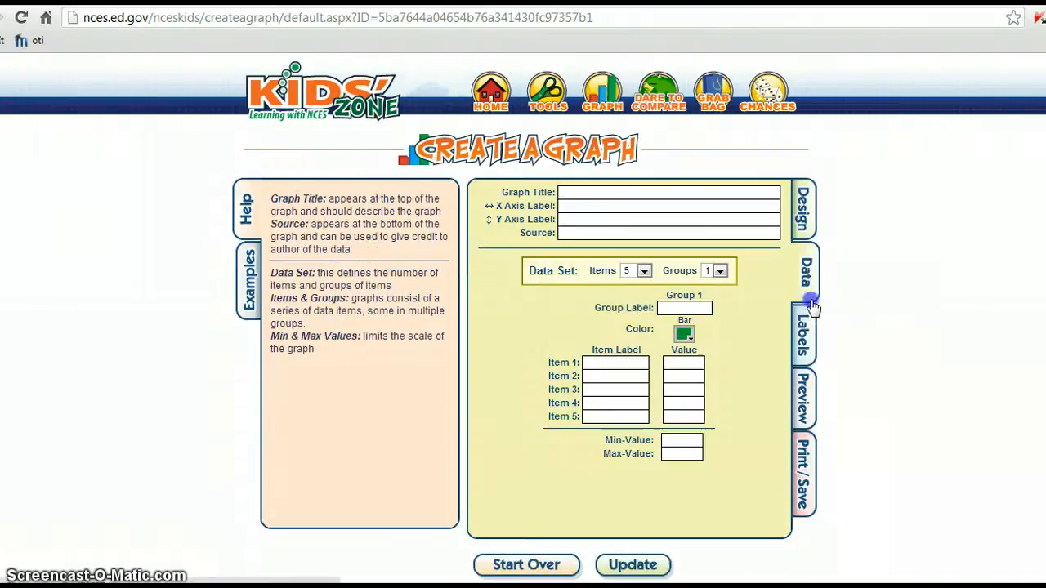
# Title the graph 'How many minutes do teens spend texting?'.
pyautogui.click(588, 190)
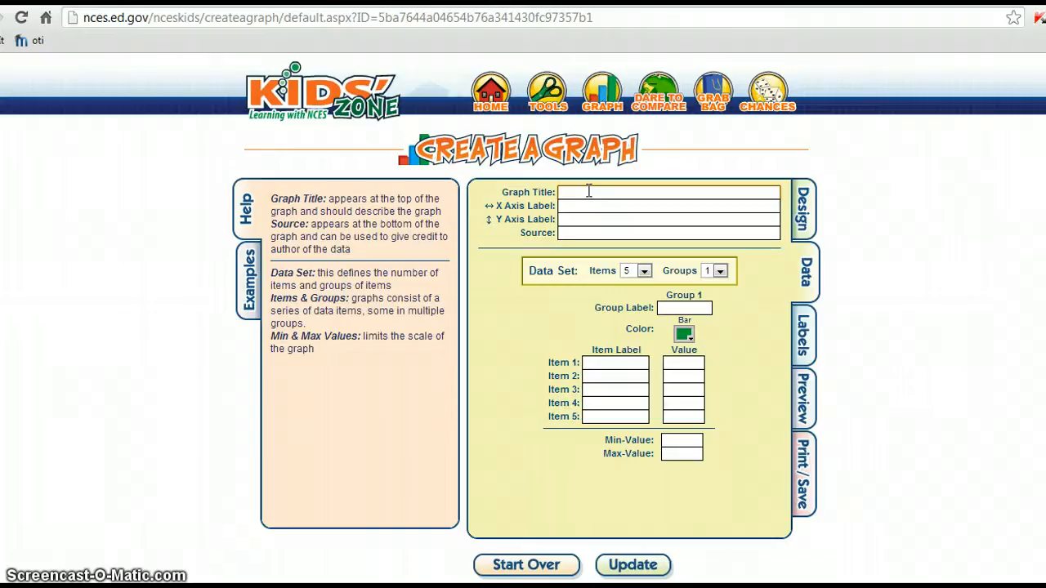
pyautogui.write('How many')
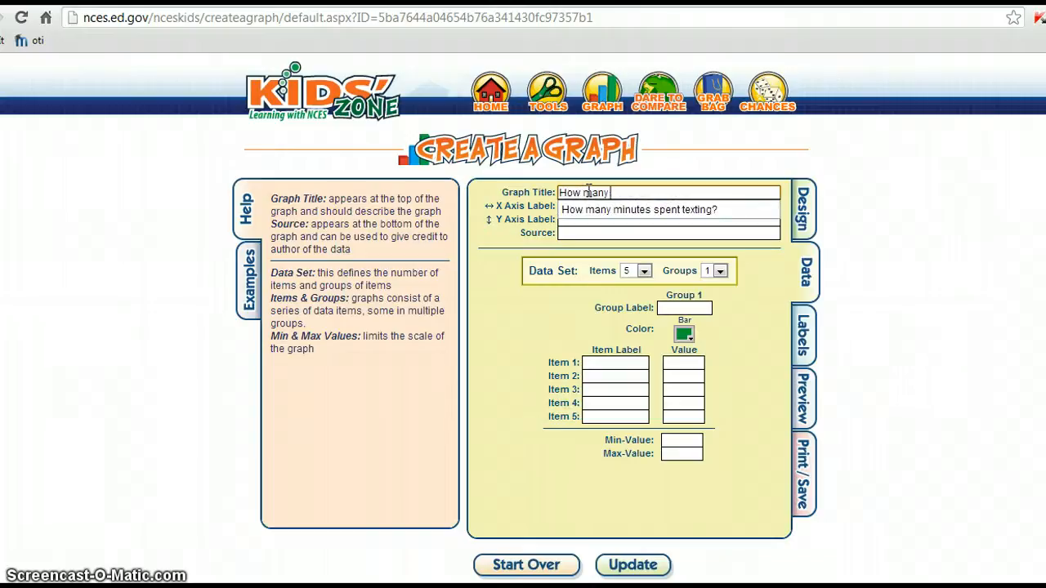
pyautogui.write(' minutes do')
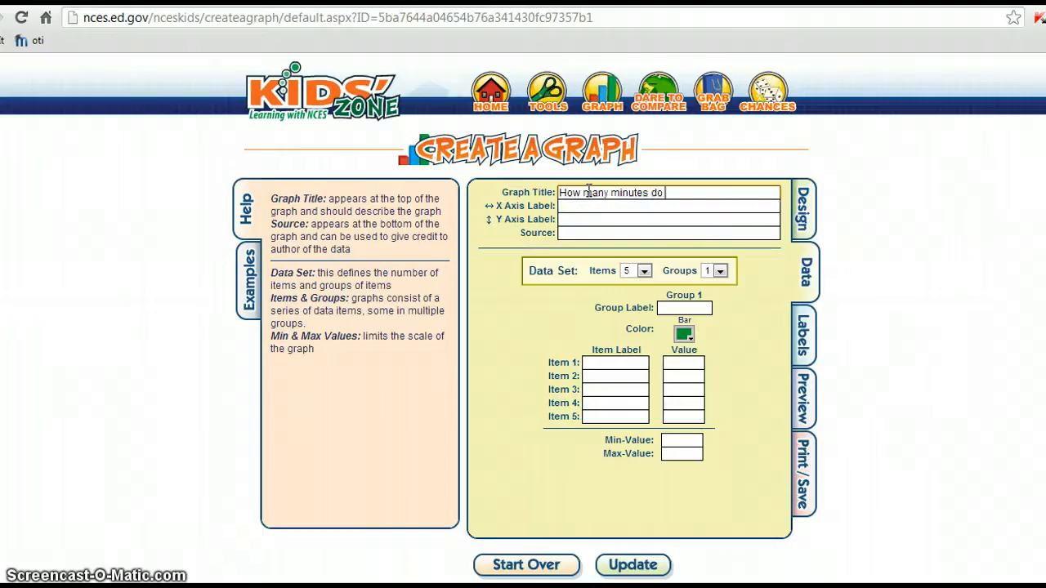
pyautogui.write(' teens spend texting?')
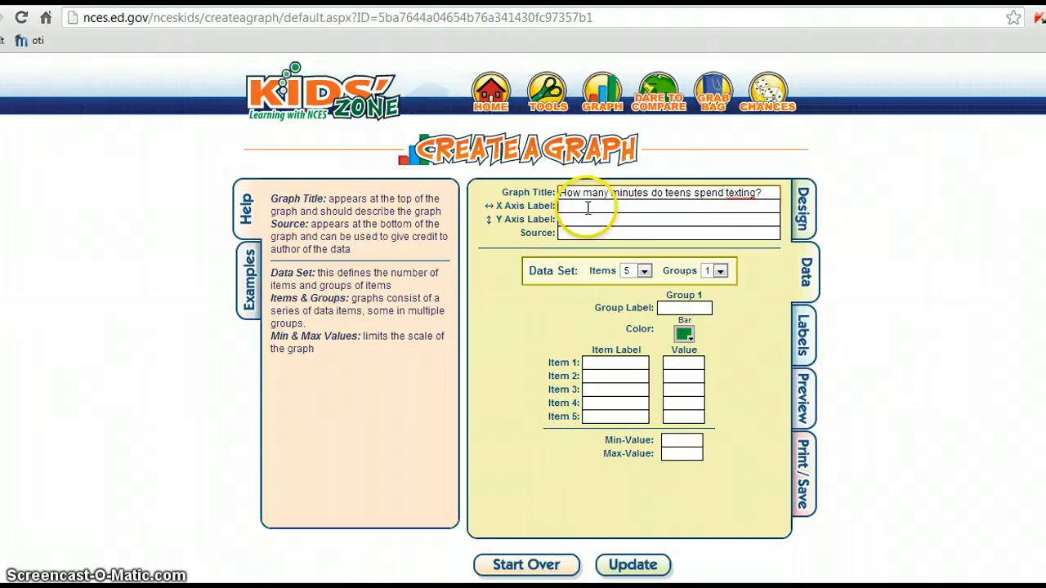
pyautogui.click(587, 208)
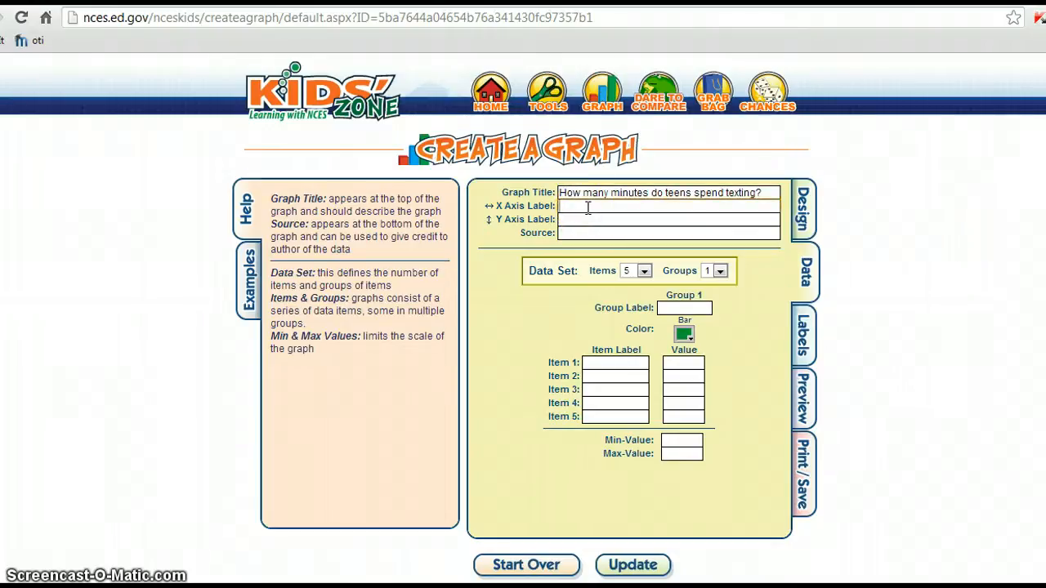
pyautogui.click(483, 206)
pyautogui.click(484, 220)
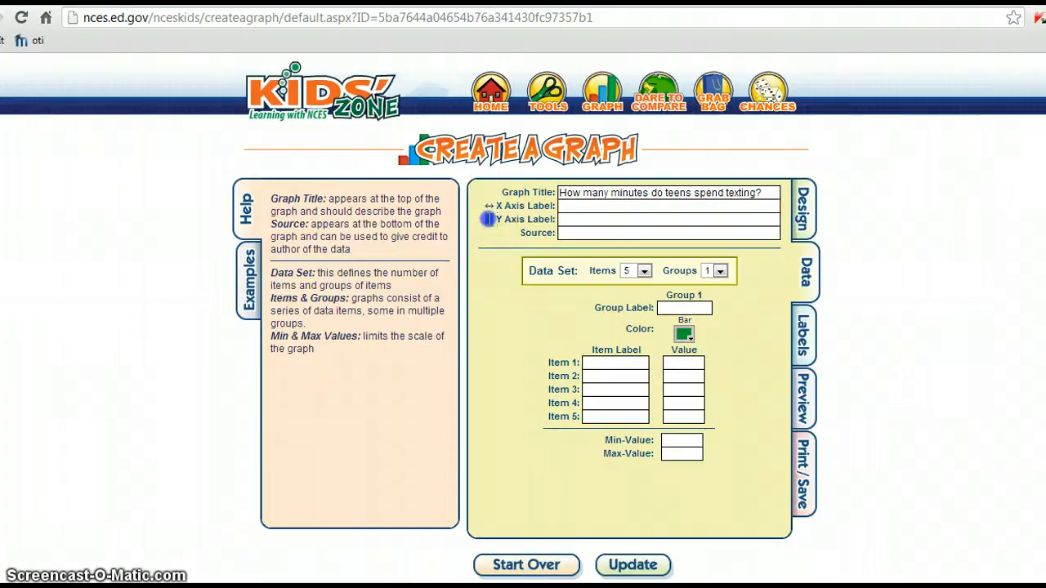
# Label the axes 'Minutes' and 'Number of teenagers' and set the source to 'Your name'.
pyautogui.click(569, 205)
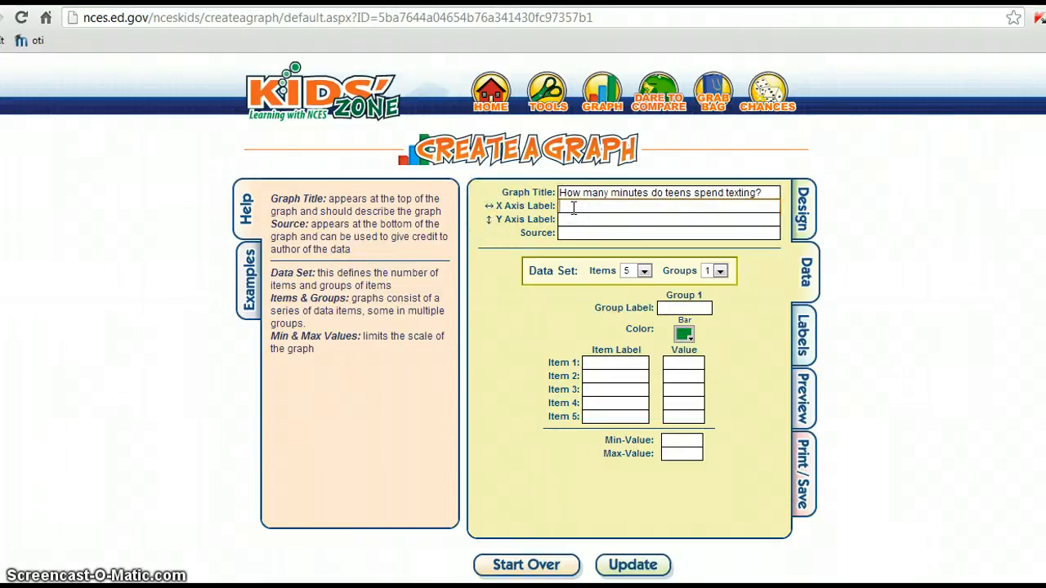
pyautogui.write('Minutes')
pyautogui.click(576, 219)
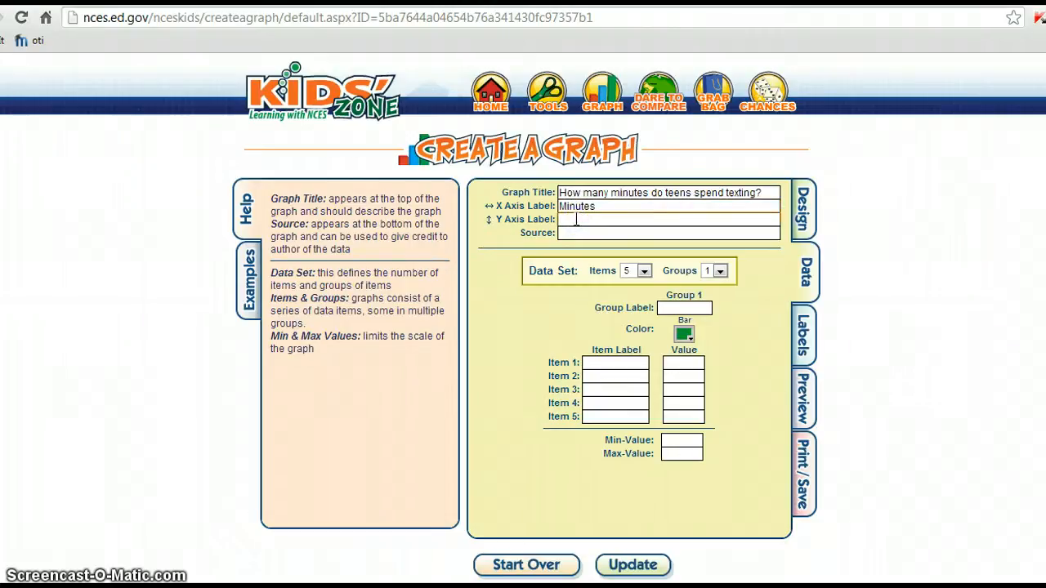
pyautogui.write('Number')
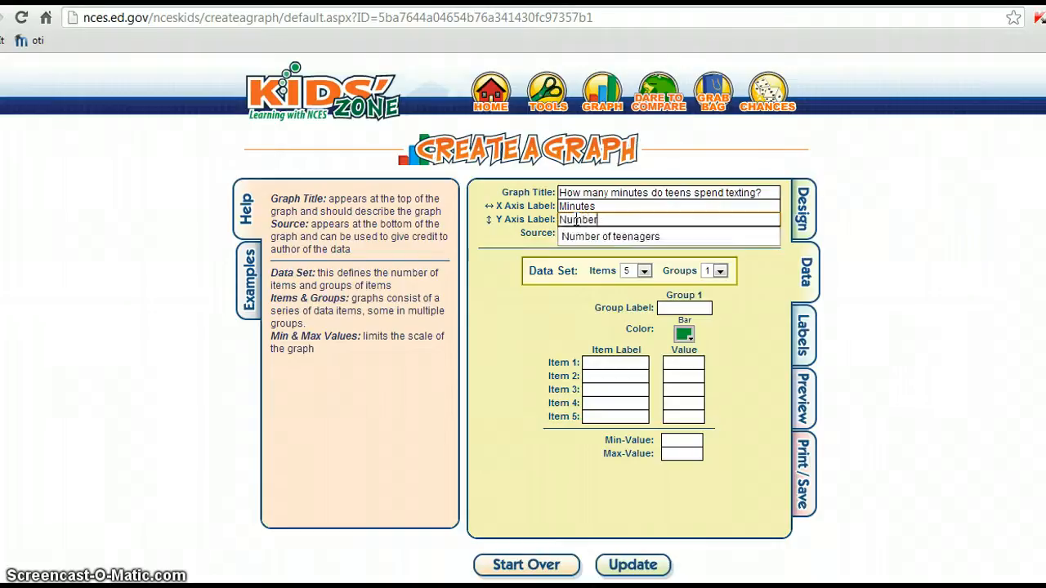
pyautogui.write(' of teenagers')
pyautogui.click(589, 235)
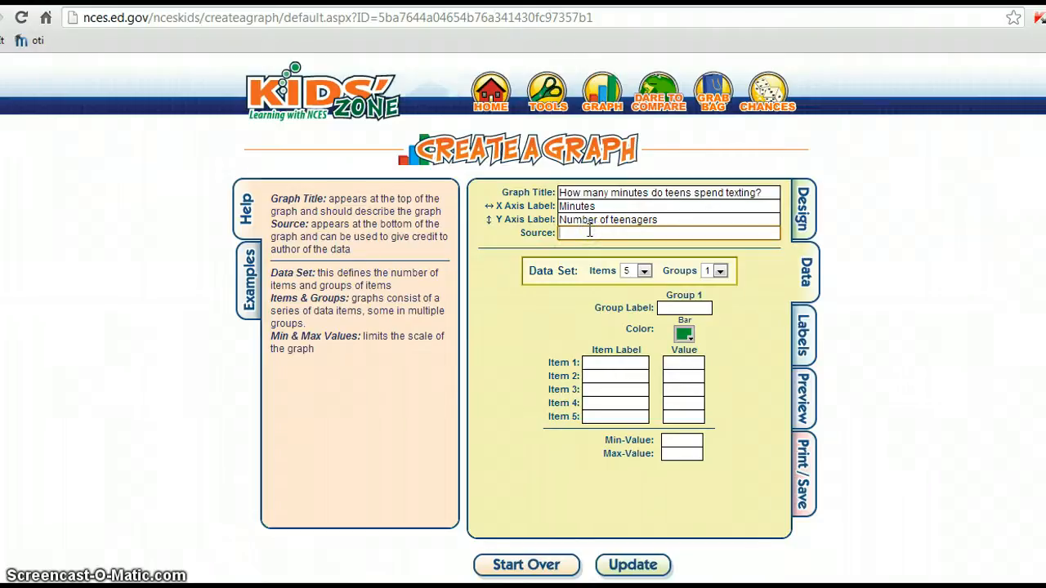
pyautogui.write('Your name')
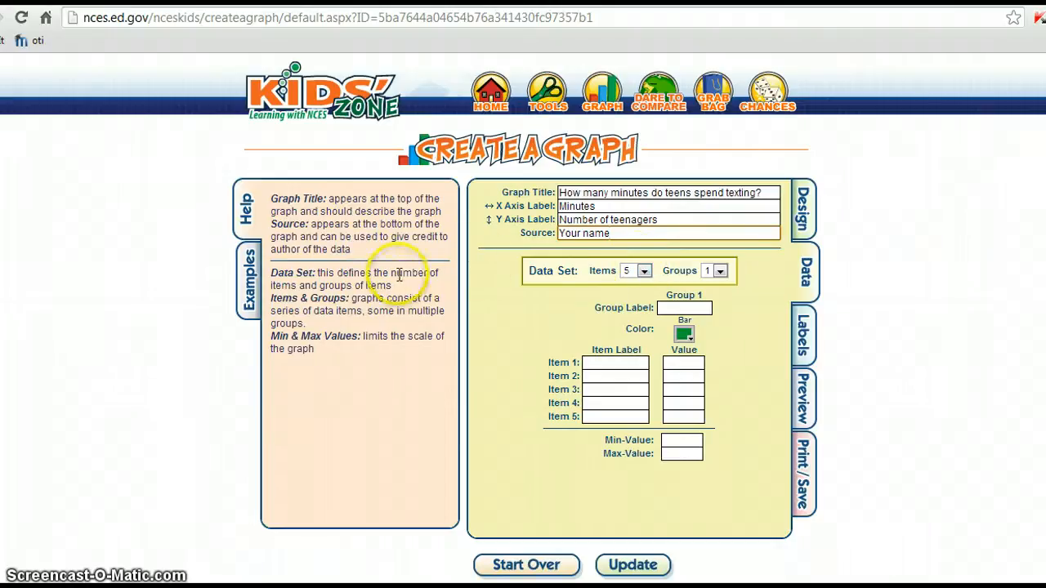
# Set the data set to 6 items.
pyautogui.moveTo(396, 285); pyautogui.dragTo(317, 271)
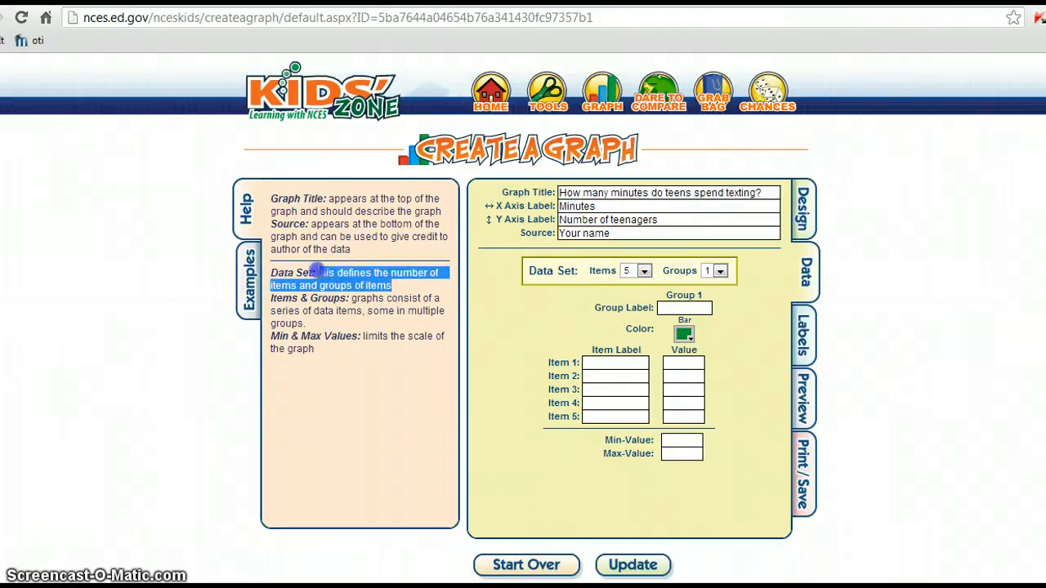
pyautogui.click(394, 285)
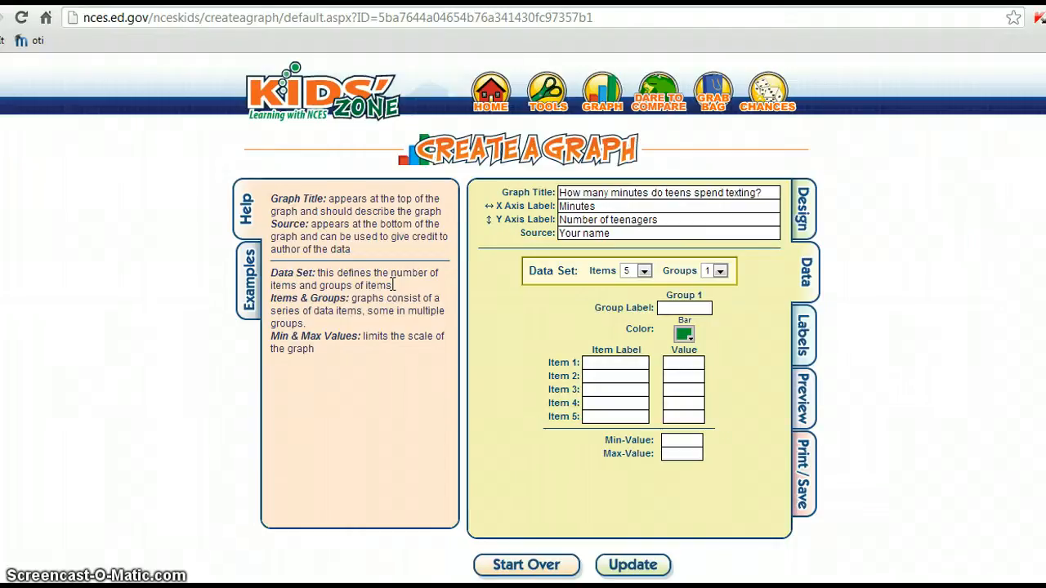
pyautogui.click(643, 272)
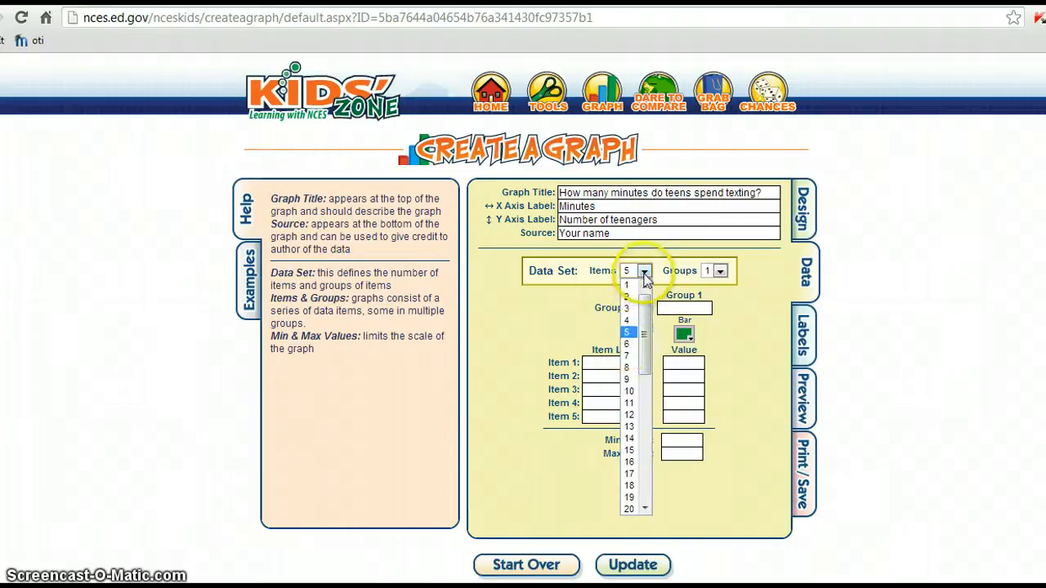
pyautogui.click(631, 344)
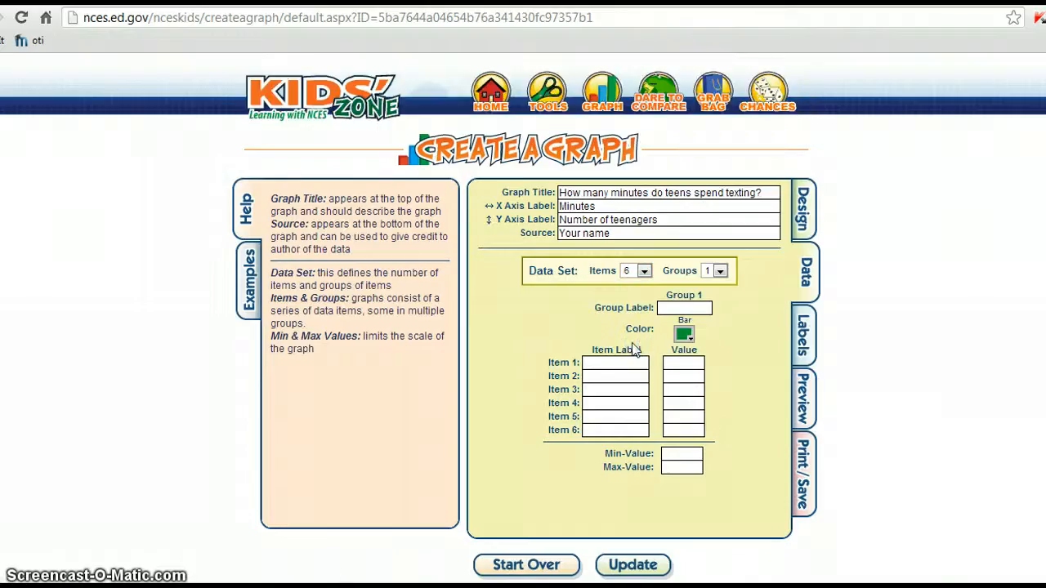
pyautogui.click(622, 430)
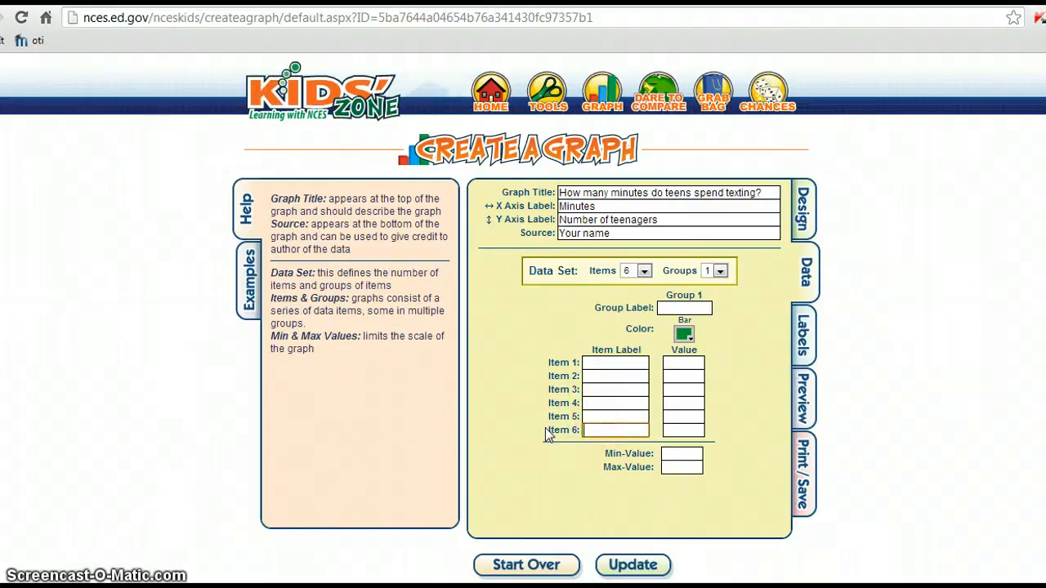
# Label items 1–6 as 1-5, 5-10, 10-15, 15-20, 20-25 and 25-30.
pyautogui.click(616, 362)
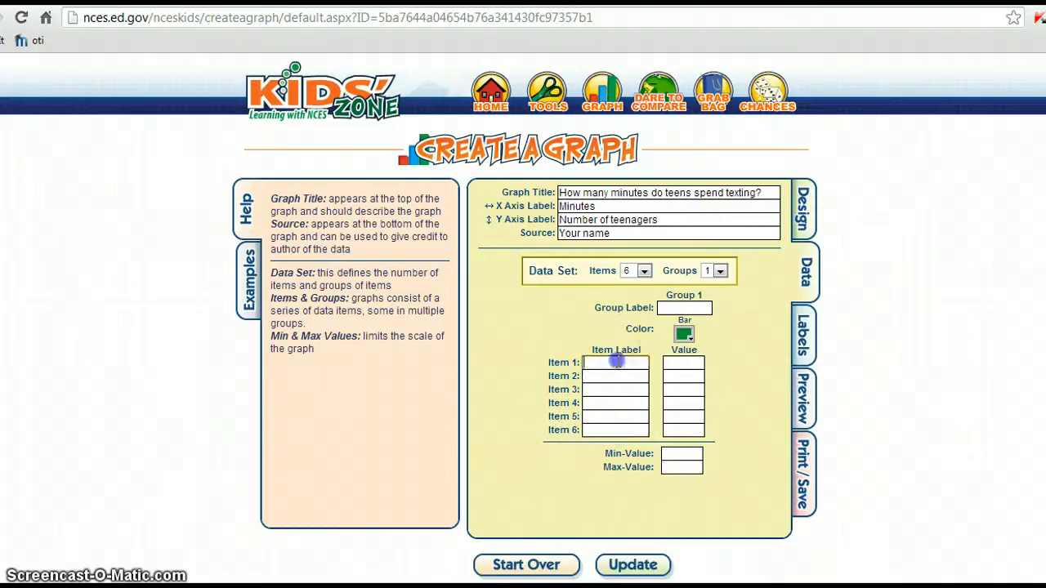
pyautogui.write('1-5')
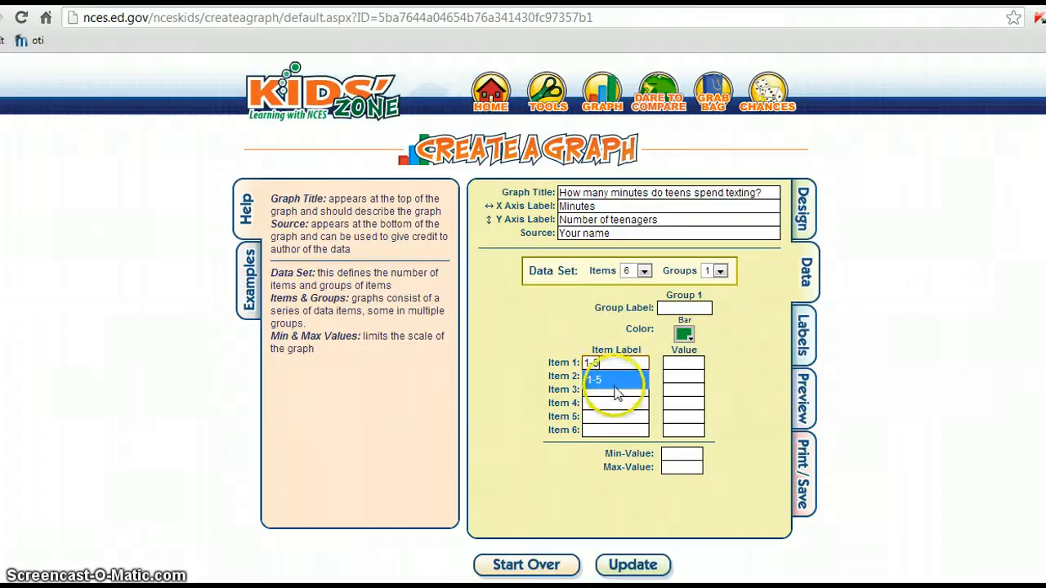
pyautogui.click(605, 376)
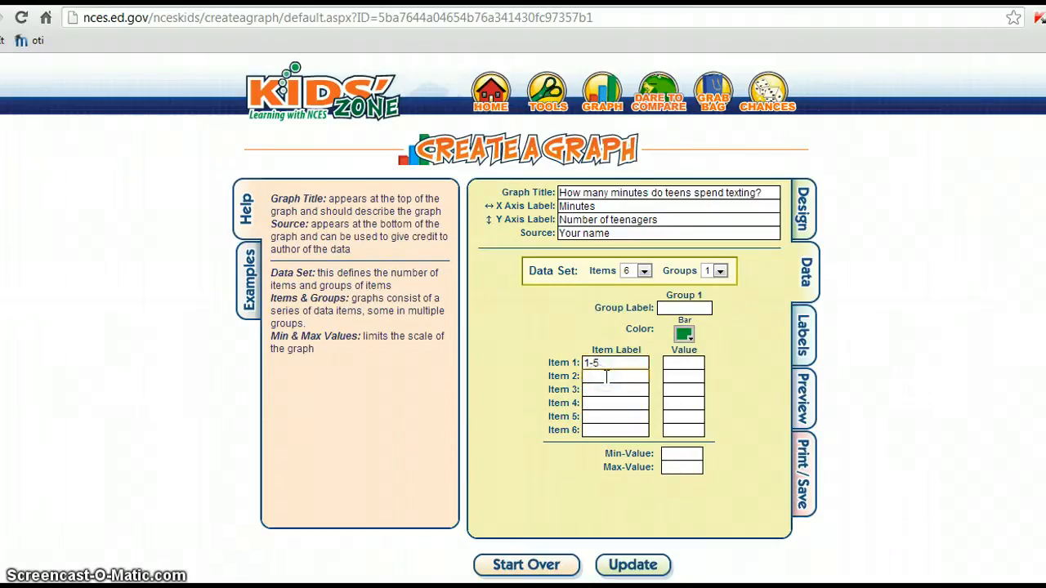
pyautogui.write('5-10')
pyautogui.click(596, 390)
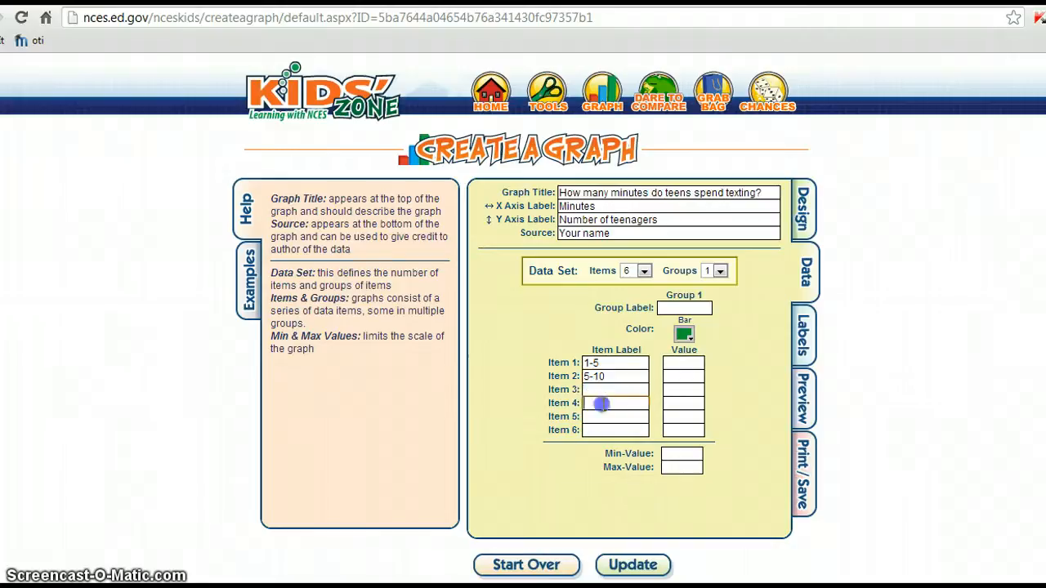
pyautogui.write('10')
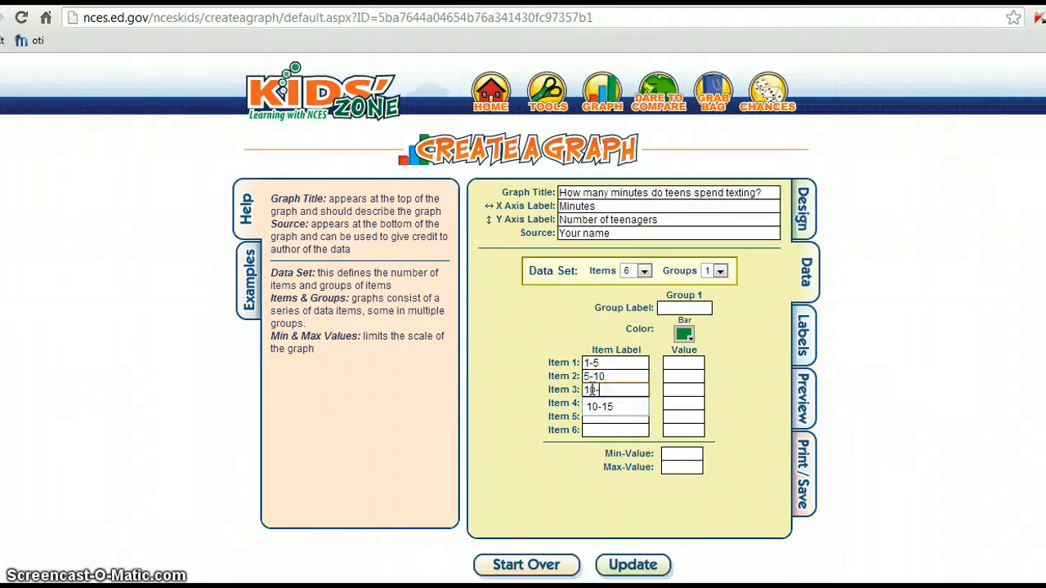
pyautogui.write('-15')
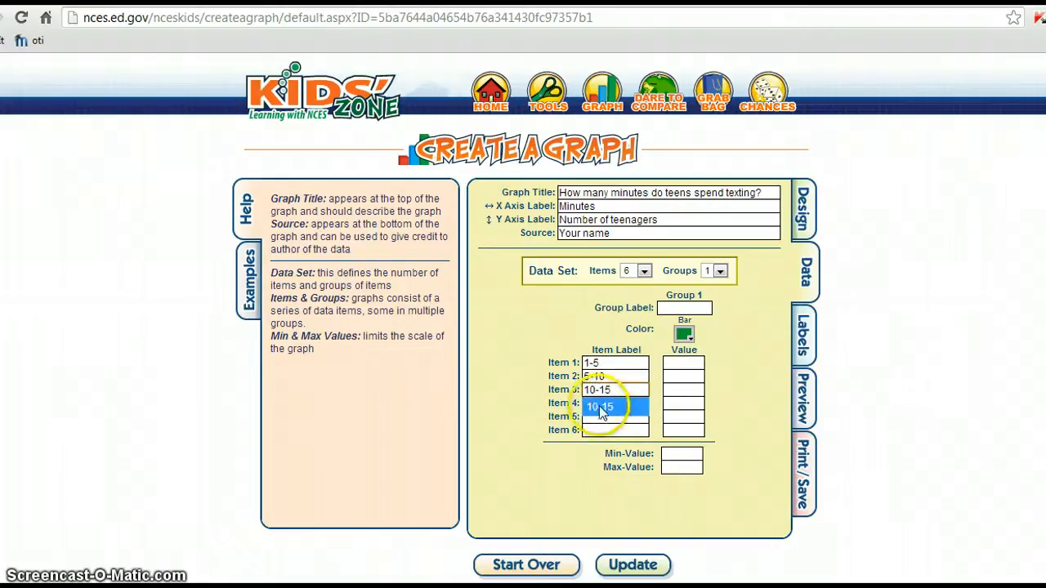
pyautogui.click(597, 404)
pyautogui.write('15')
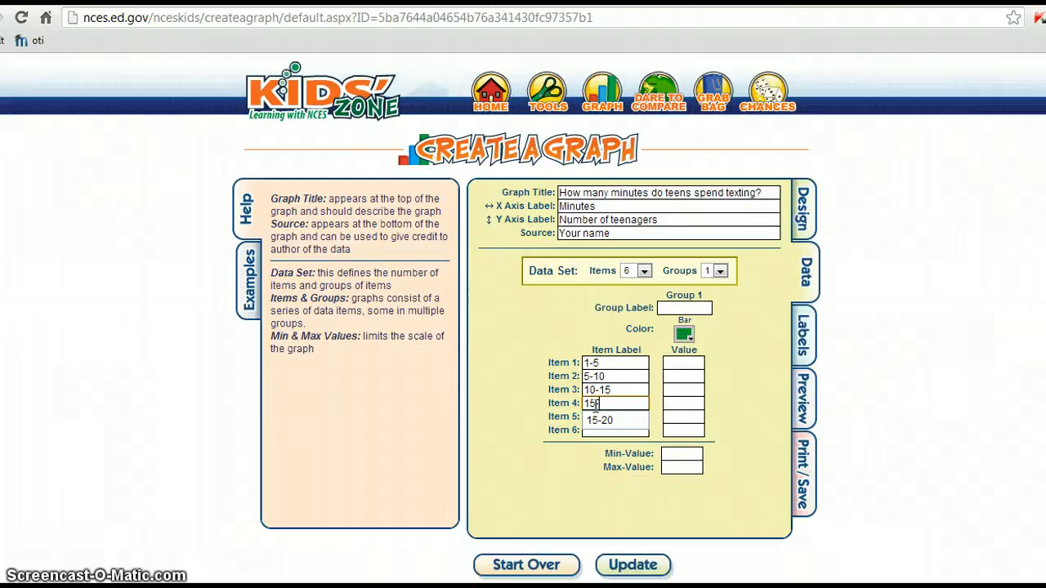
pyautogui.write('-20')
pyautogui.click(597, 417)
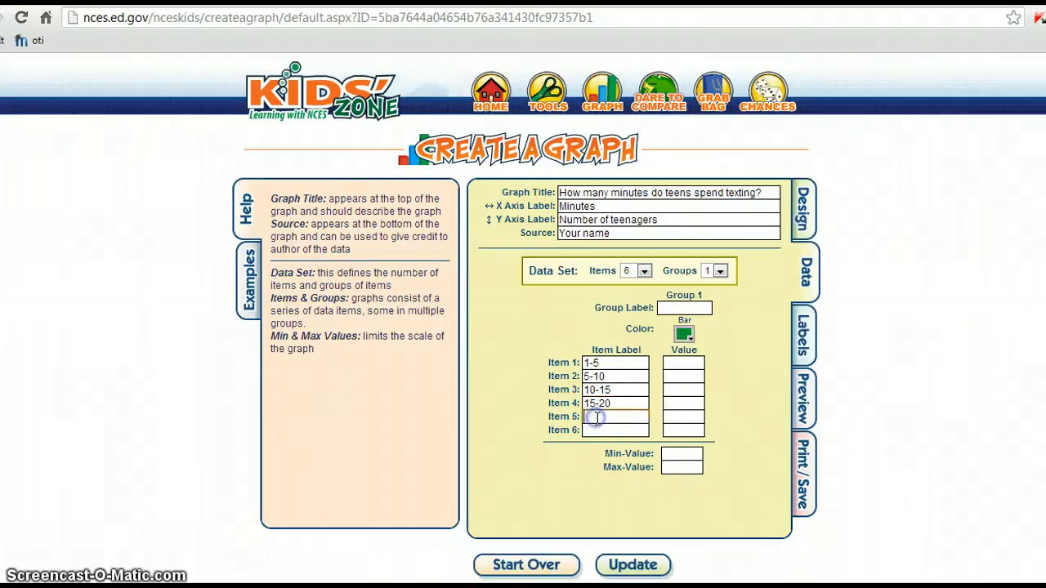
pyautogui.write('20-25')
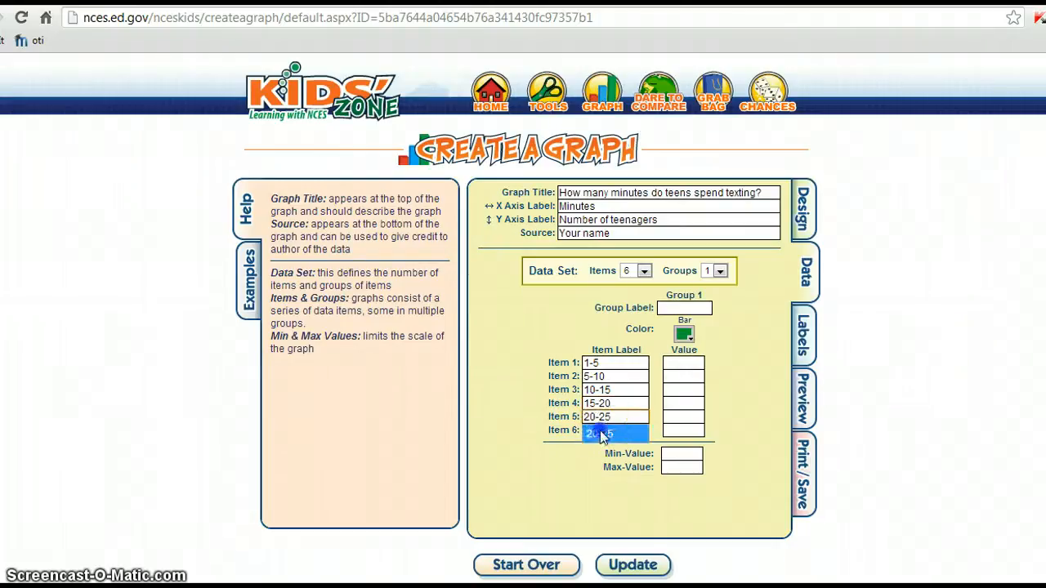
pyautogui.click(602, 432)
pyautogui.write('25-')
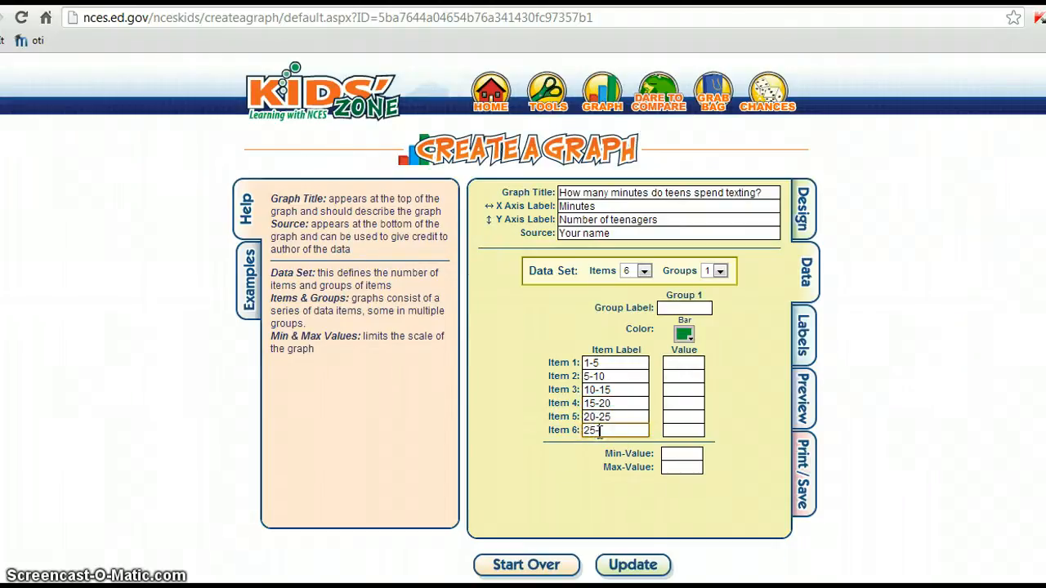
pyautogui.write('30')
# Enter item values 1, 4, 5, 3, 6 and 1.
pyautogui.click(677, 362)
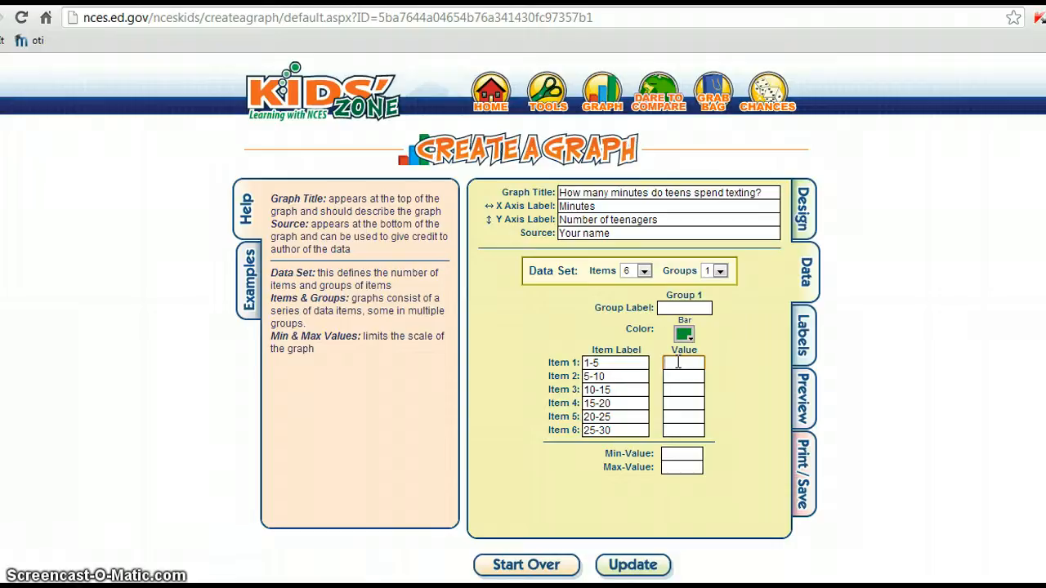
pyautogui.write('1')
pyautogui.click(679, 376)
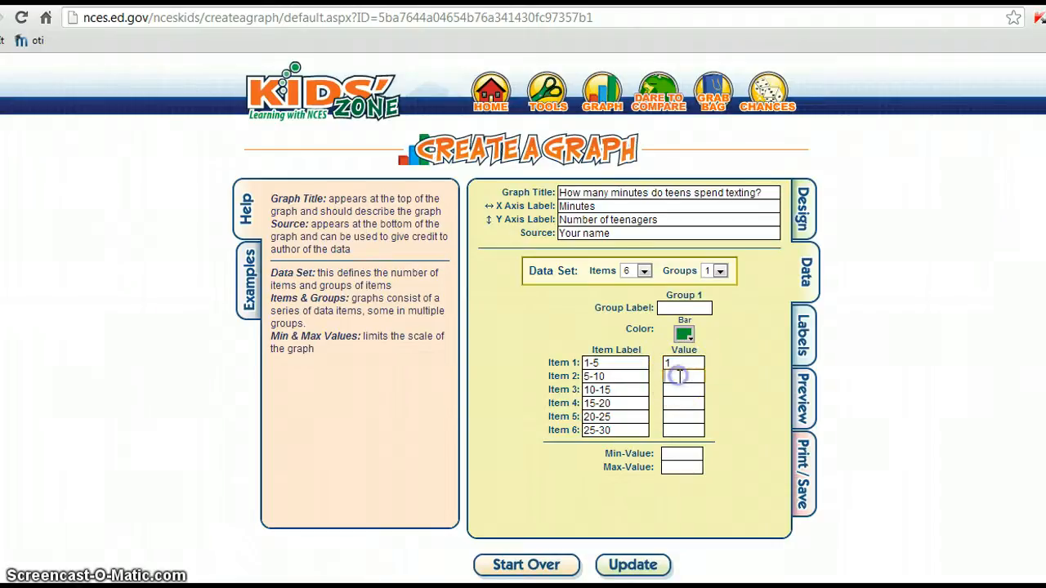
pyautogui.write('4')
pyautogui.click(682, 393)
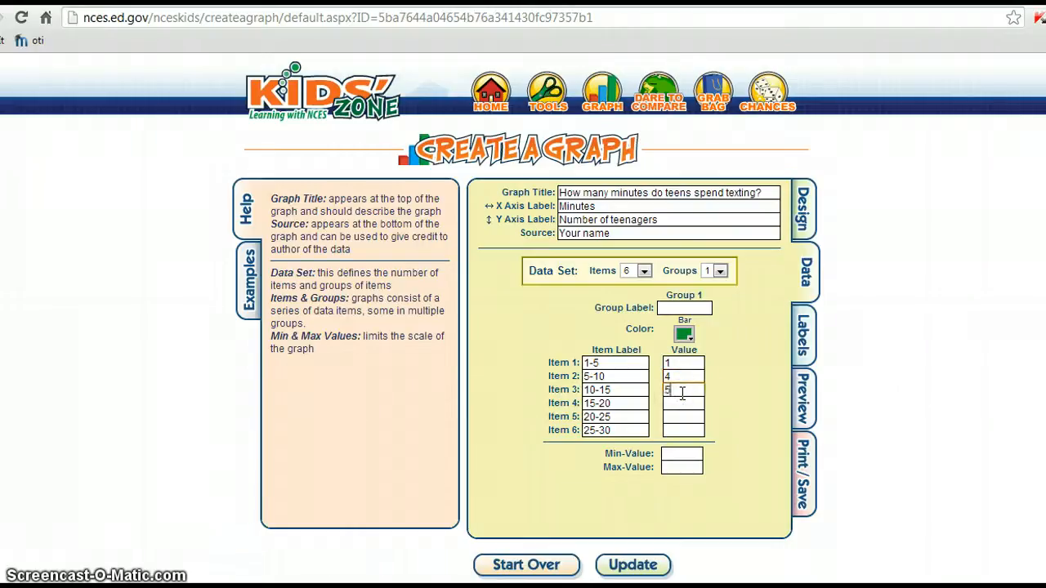
pyautogui.click(682, 403)
pyautogui.write('3')
pyautogui.click(680, 418)
pyautogui.write('6')
pyautogui.click(679, 431)
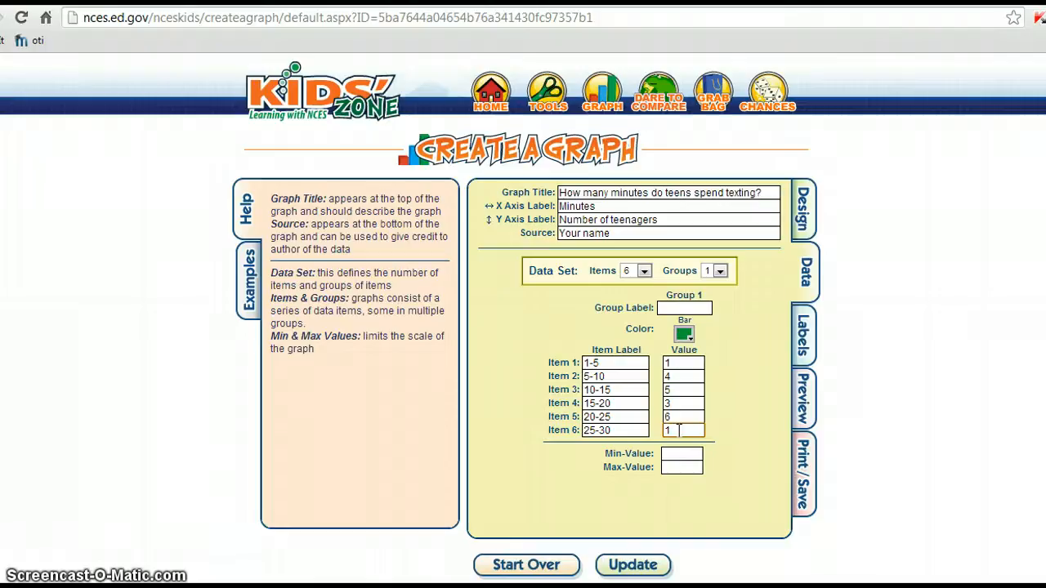
# Set the graph scale from a minimum of 0 to a maximum of 30.
pyautogui.click(679, 454)
pyautogui.write('0')
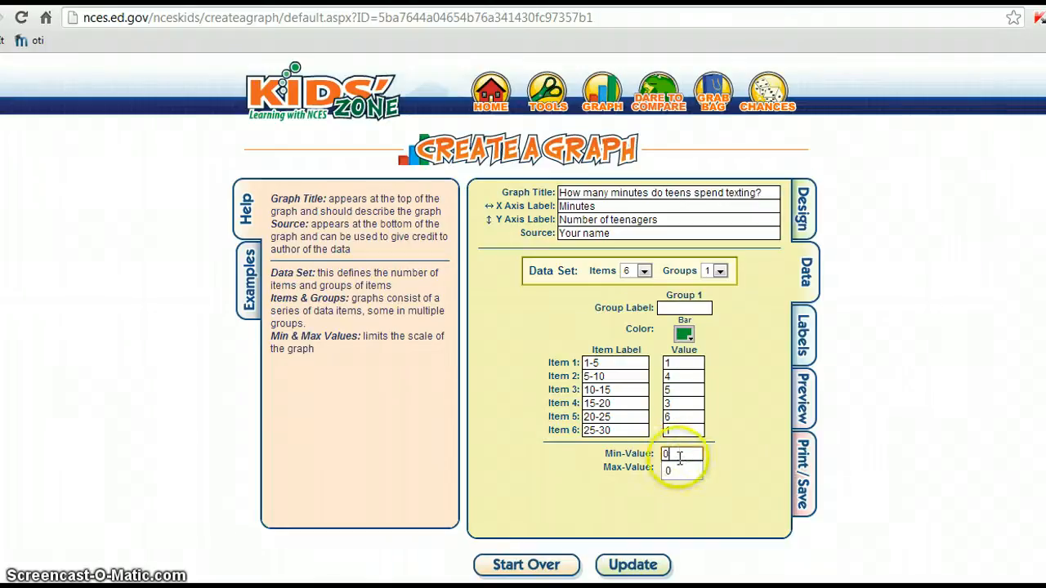
pyautogui.click(674, 468)
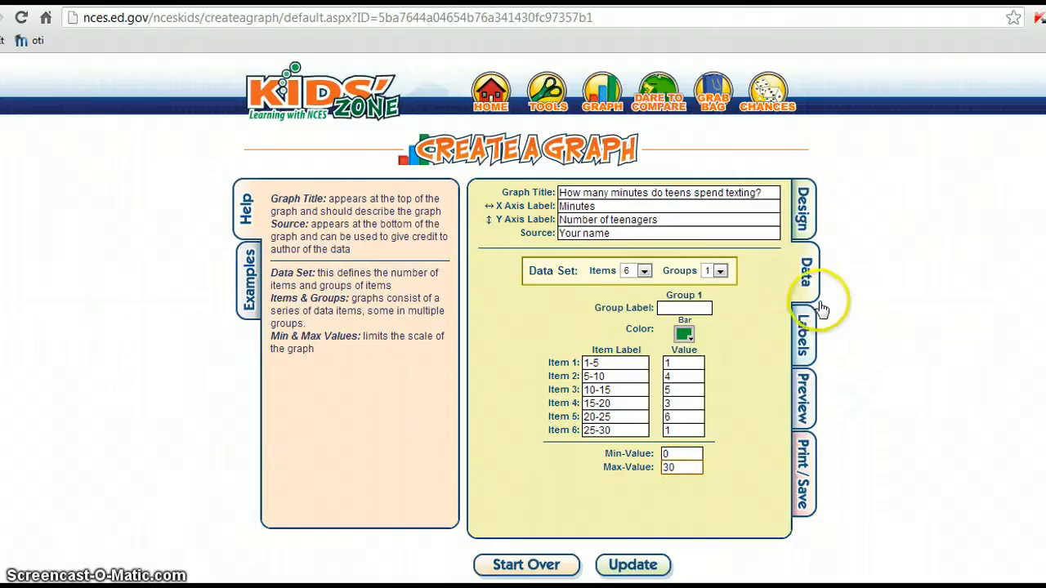
pyautogui.click(805, 328)
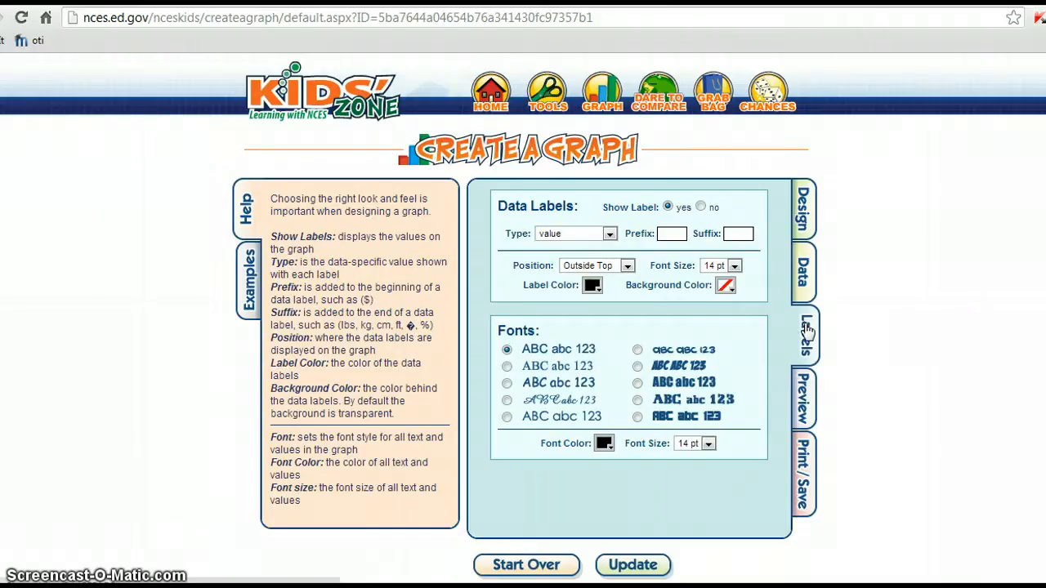
# Preview the six green bars labelled 1-5 through 25-30 on the 0–30 scale.
pyautogui.click(806, 389)
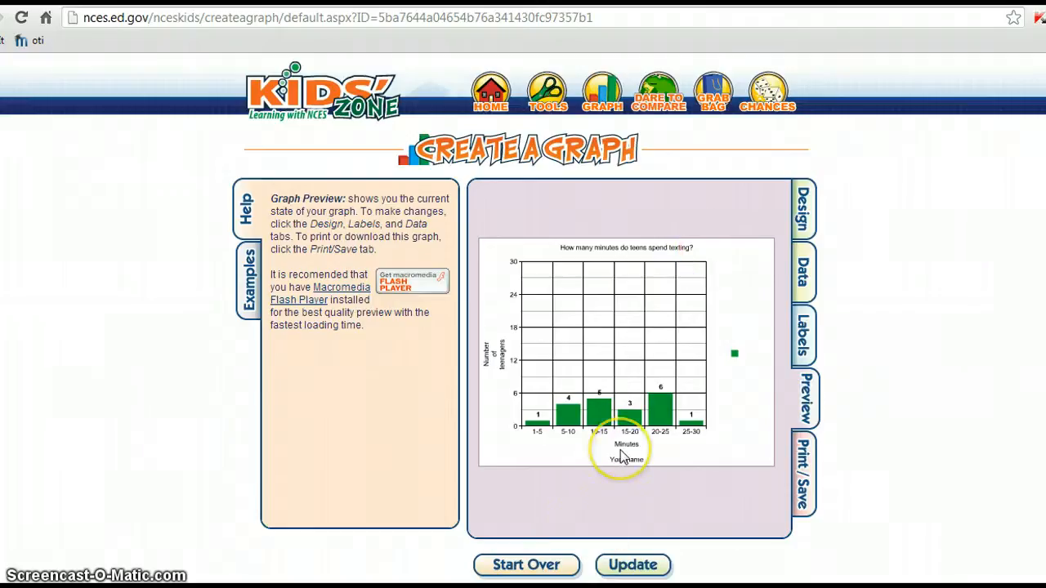
# Show the Print / Save tab with its Print, Download and Email options.
pyautogui.click(806, 467)
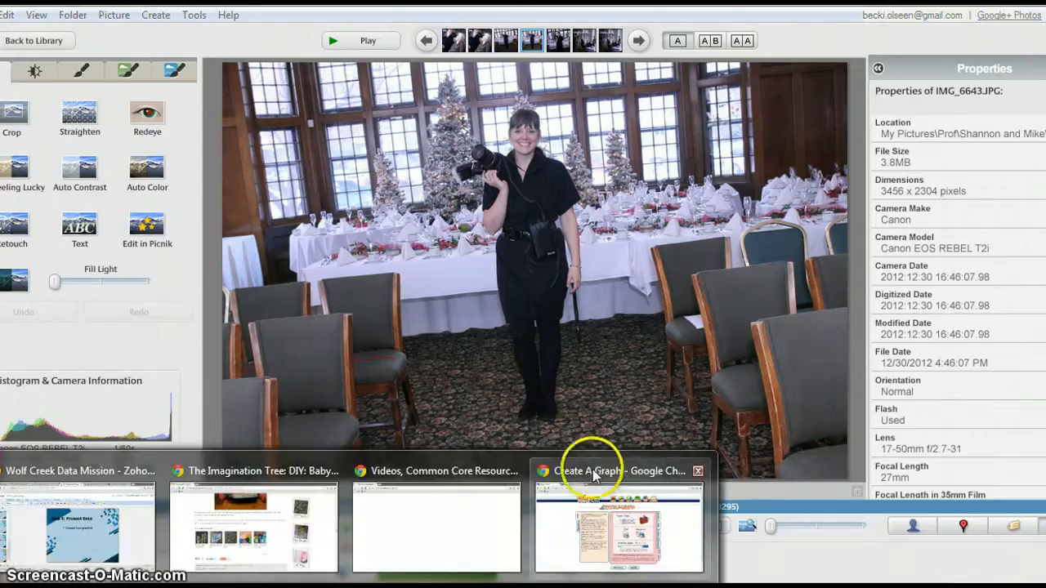
# Start over, confirm discarding the bar graph, and pick the Pie graph type.
pyautogui.click(593, 469)
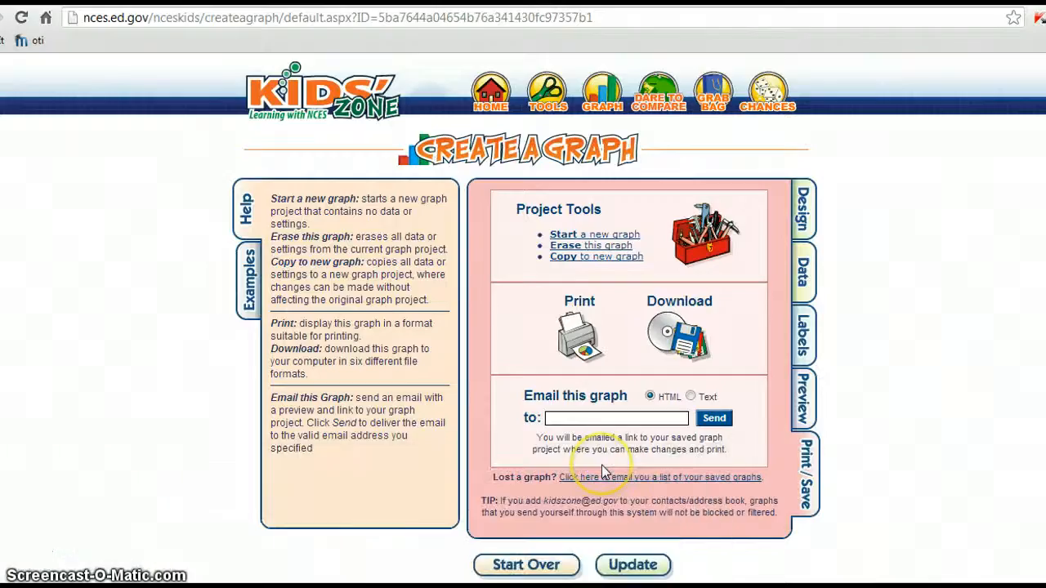
pyautogui.click(531, 563)
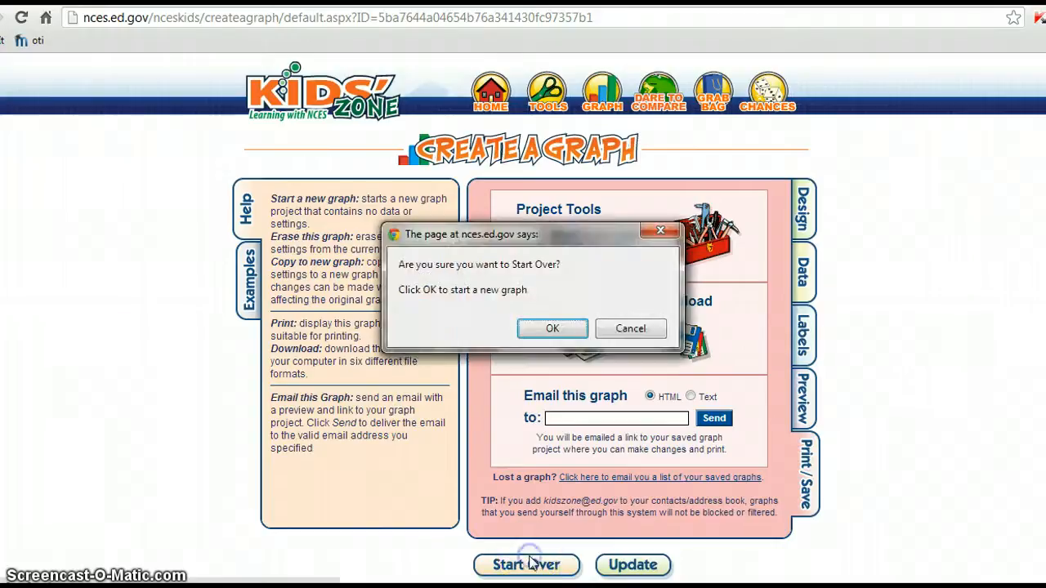
pyautogui.click(553, 328)
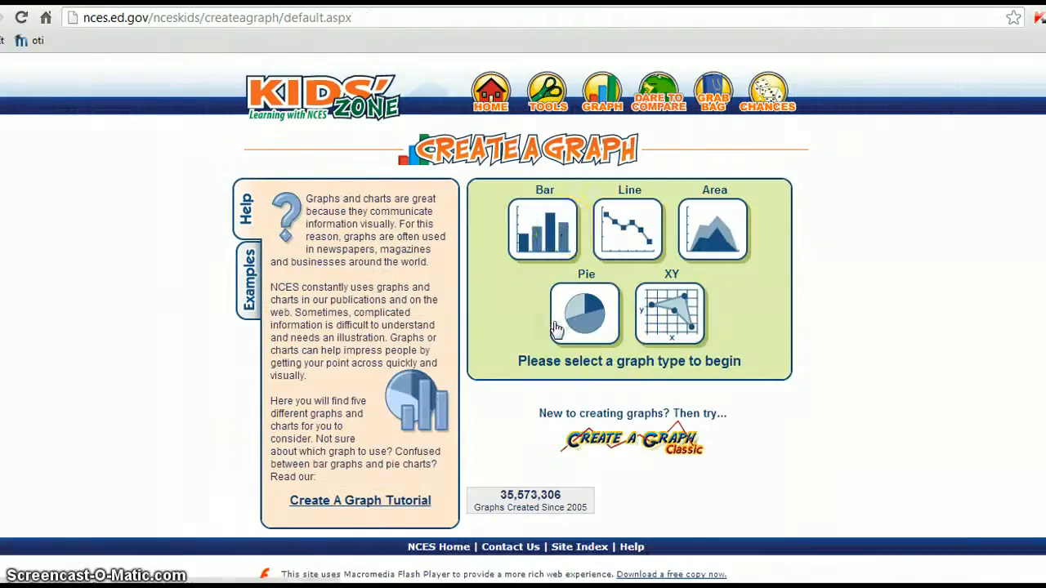
pyautogui.click(590, 301)
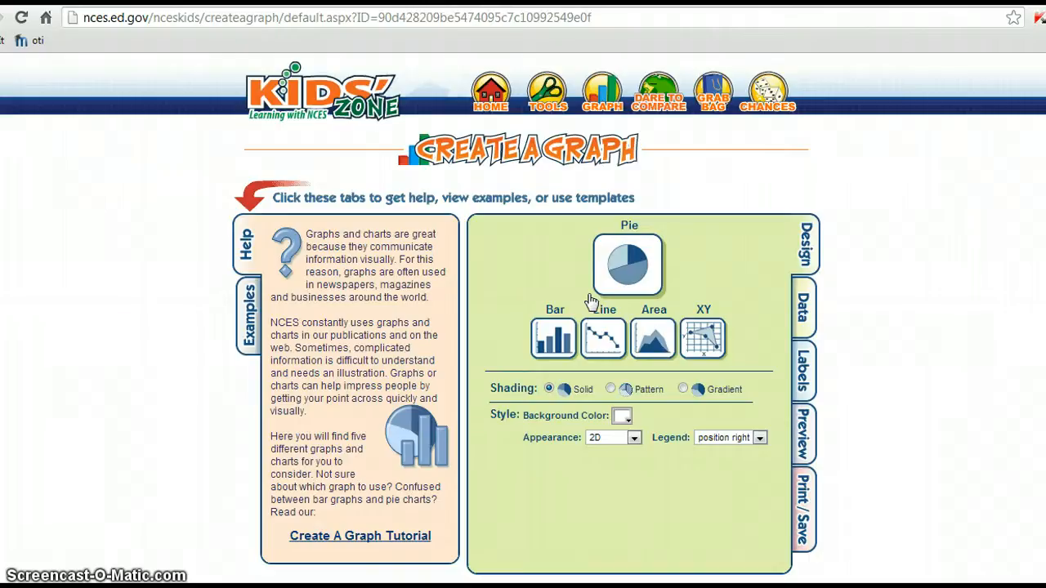
pyautogui.click(806, 303)
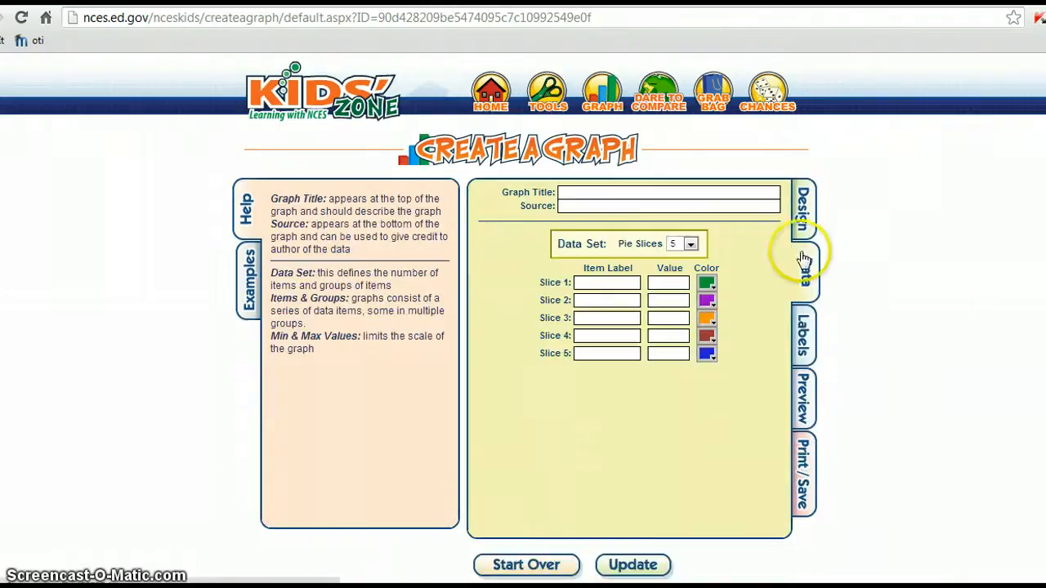
# Fill the pie chart's title with the earlier 'How many…' title.
pyautogui.click(803, 229)
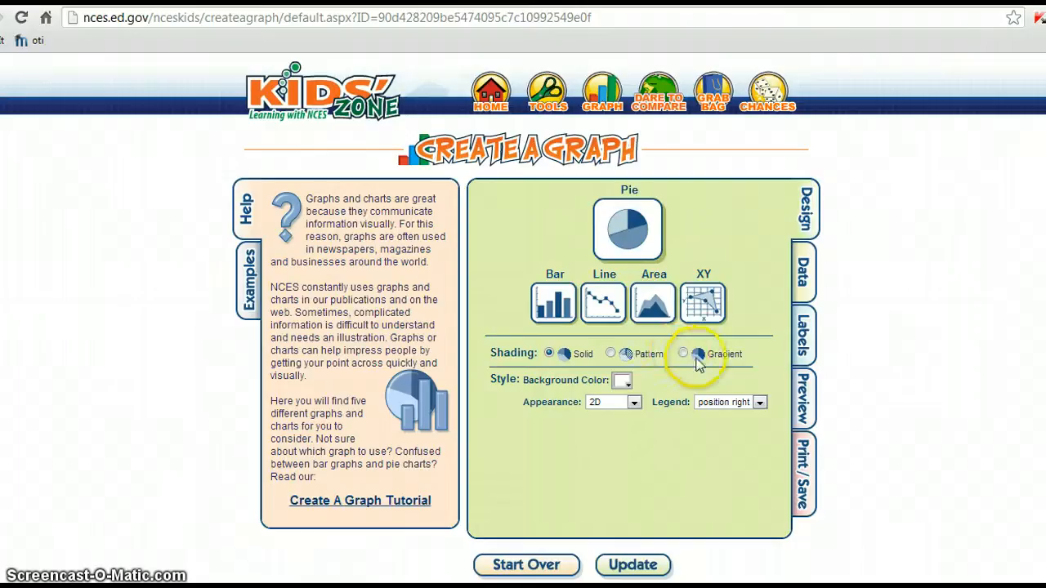
pyautogui.click(806, 272)
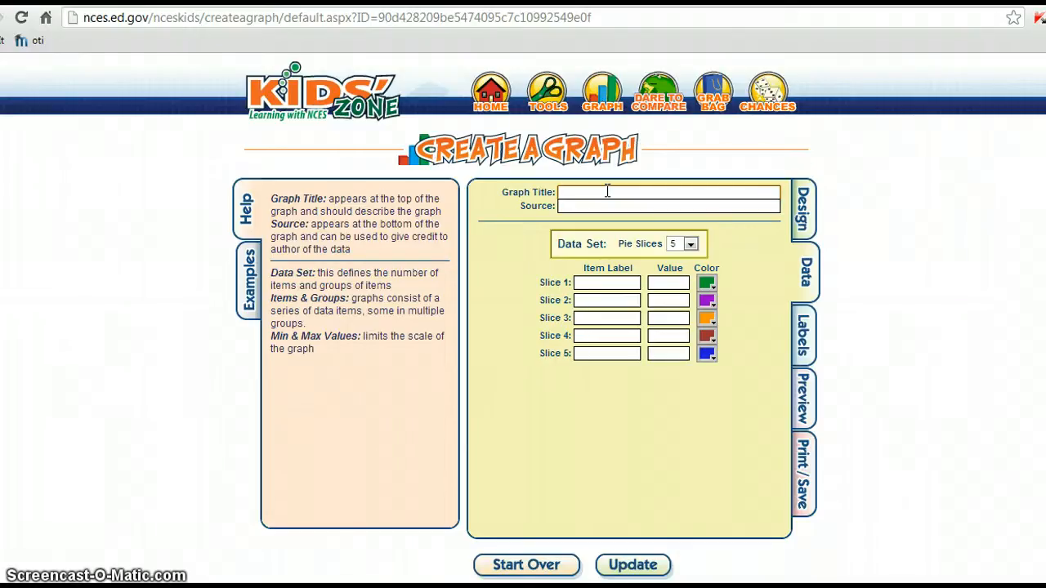
pyautogui.write('Ho')
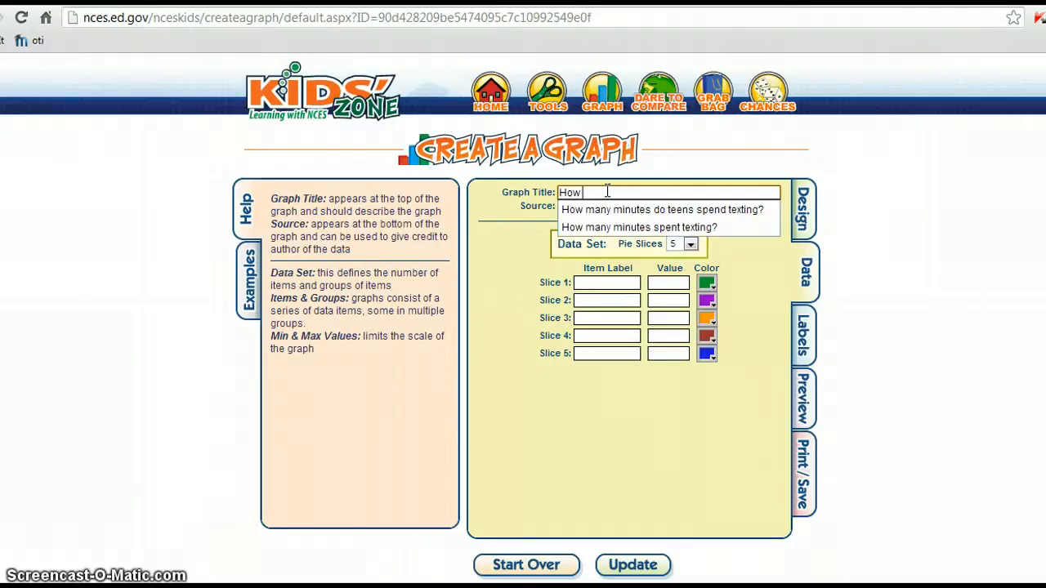
pyautogui.write('w')
pyautogui.click(613, 209)
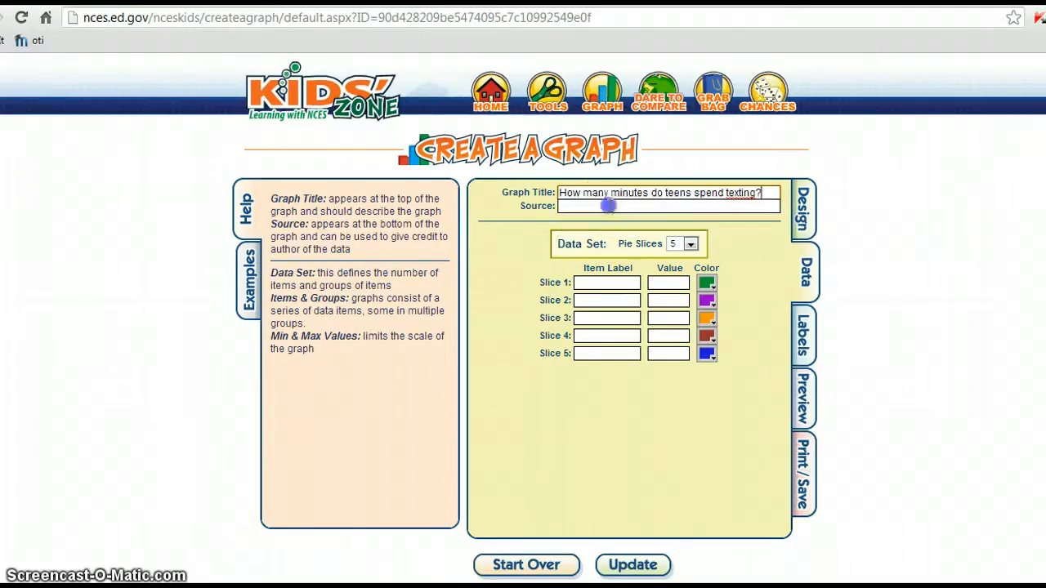
# Set the source to 'Your name' and change the title ending to 'texts do teens send a day?'.
pyautogui.click(601, 205)
pyautogui.write('T')
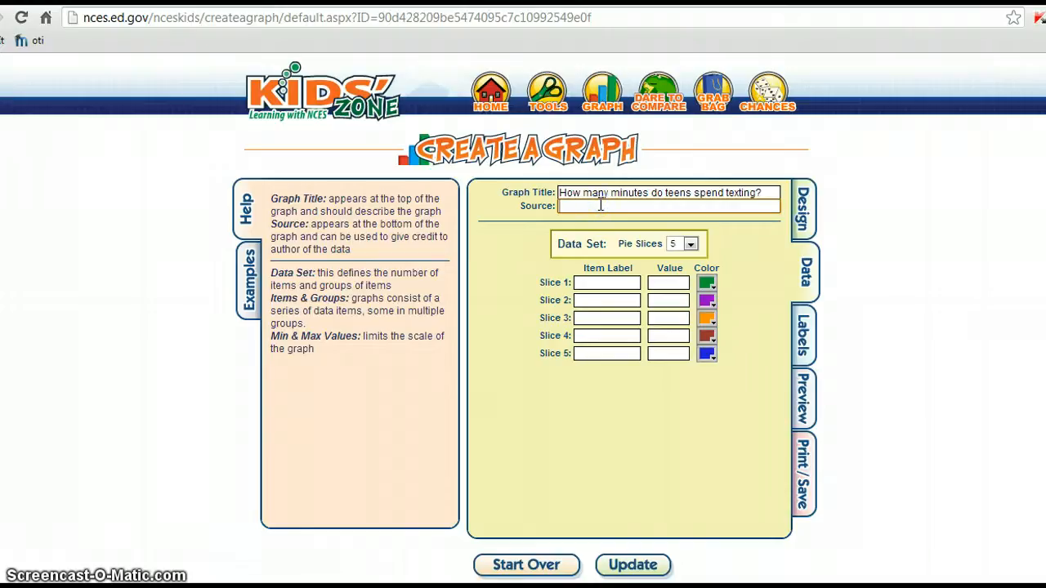
pyautogui.write('Your name')
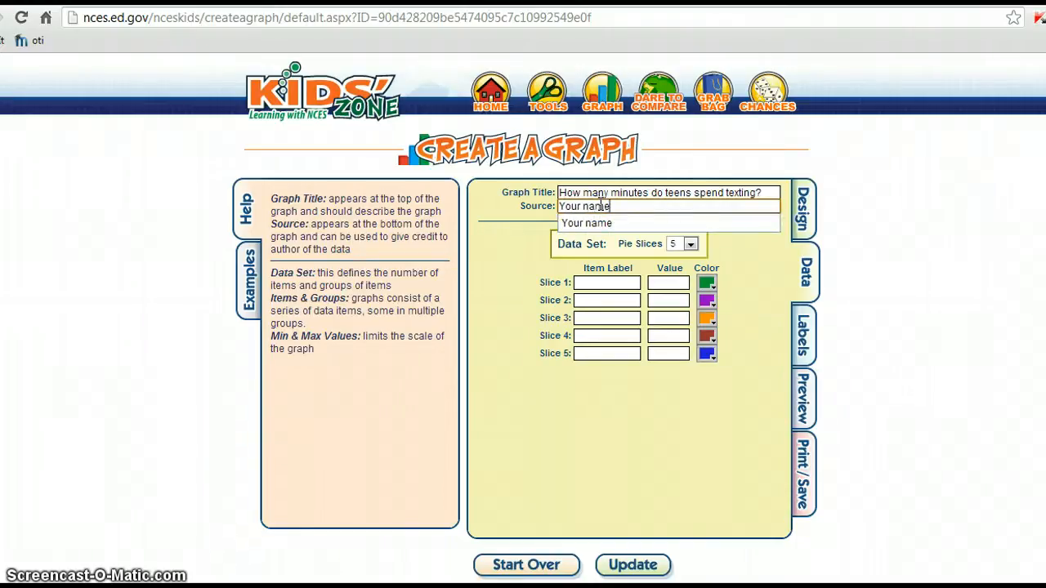
pyautogui.click(615, 203)
pyautogui.click(753, 208)
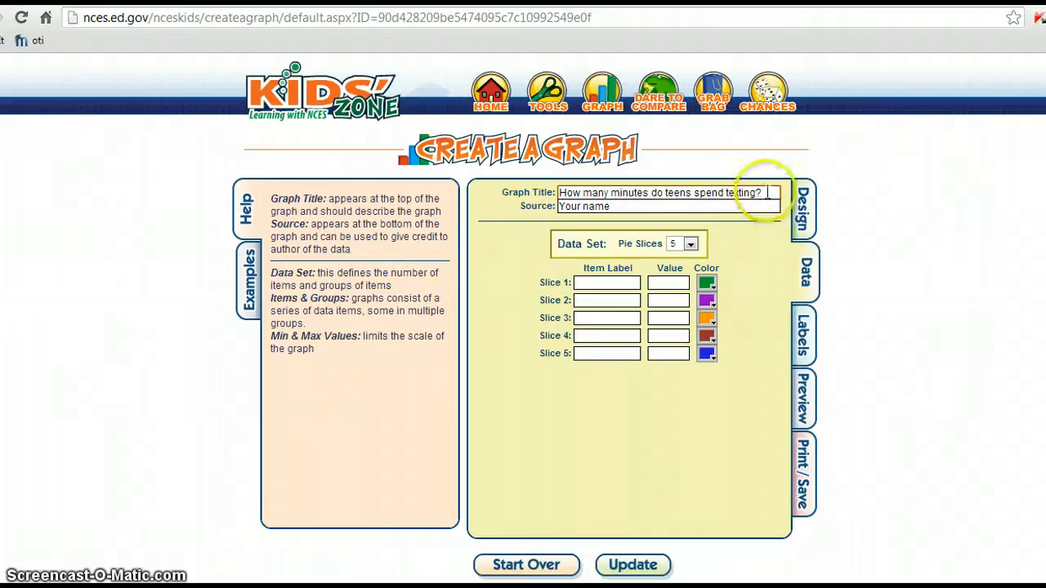
pyautogui.moveTo(760, 193); pyautogui.dragTo(615, 191)
pyautogui.write('te')
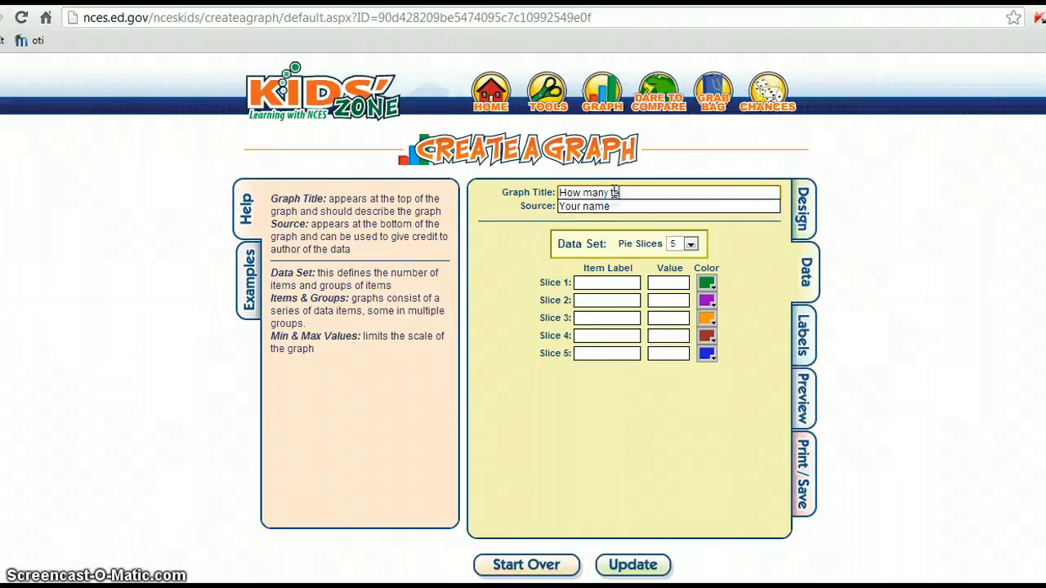
pyautogui.write('xts do teens send a day?')
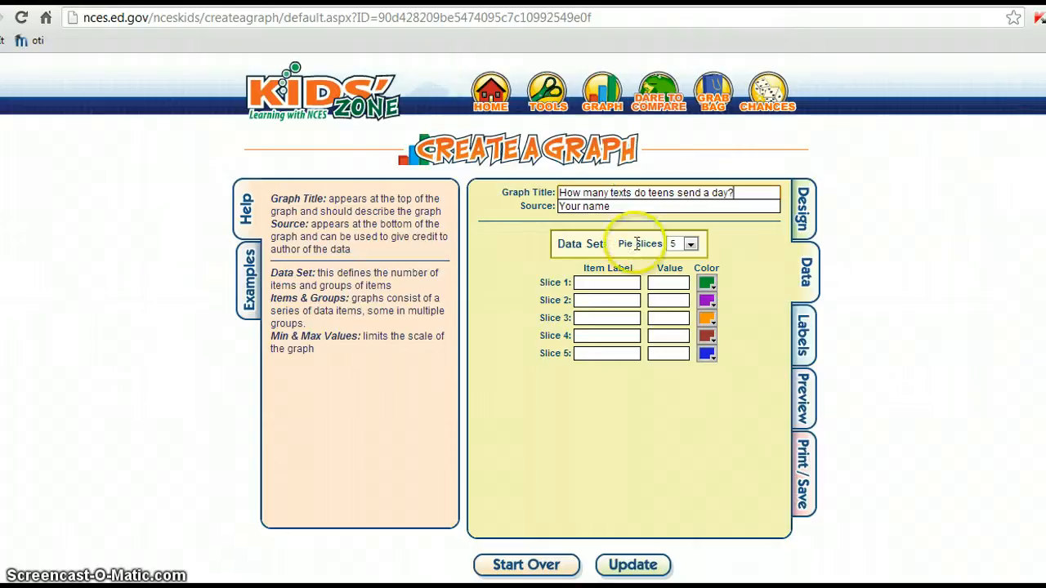
# Label the five slices Under 25, 25, 50, 100 and 1,000.
pyautogui.click(610, 281)
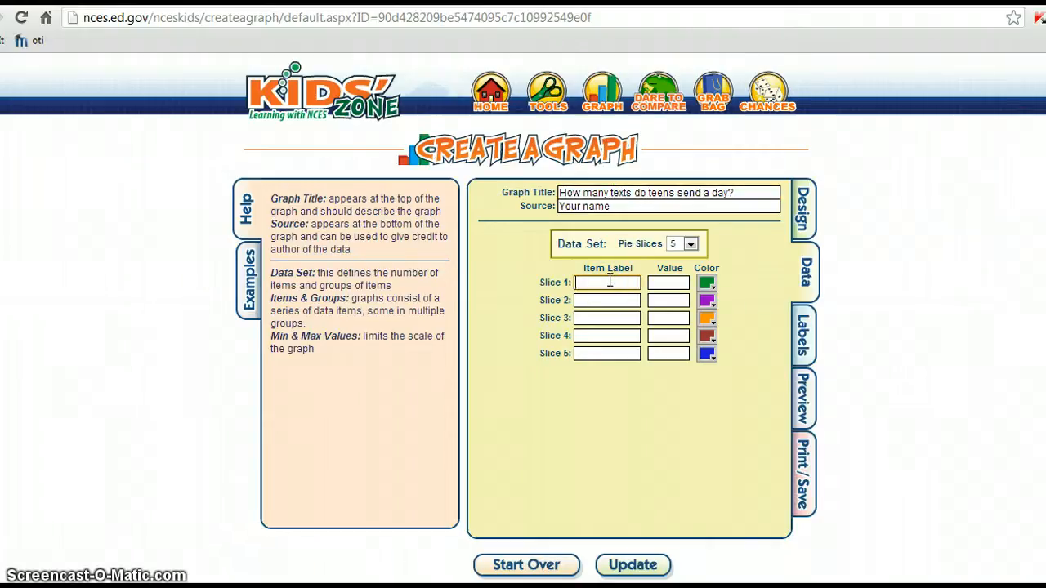
pyautogui.write('Under 25')
pyautogui.click(607, 300)
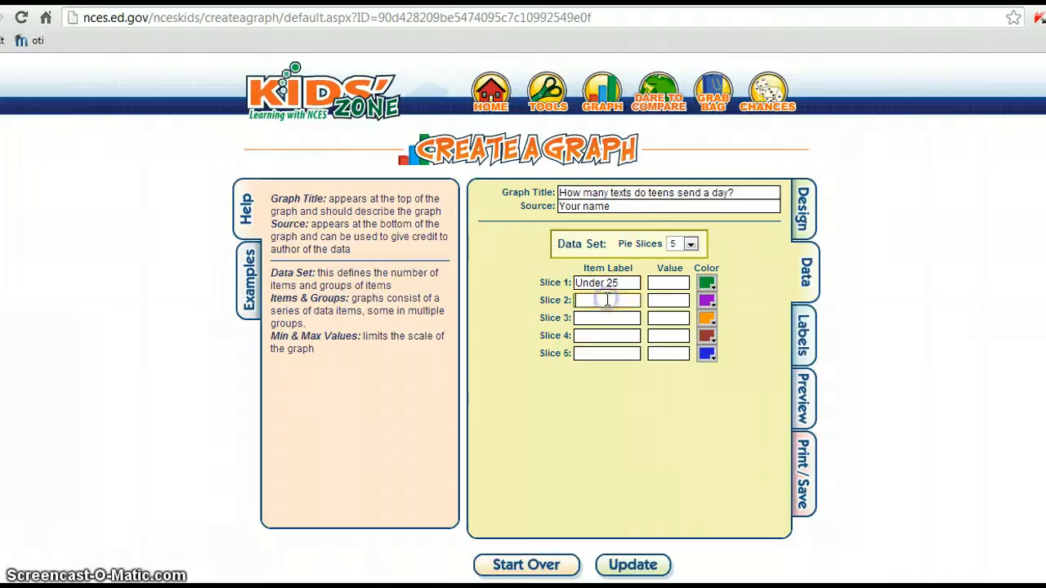
pyautogui.write('25')
pyautogui.click(593, 318)
pyautogui.write('50')
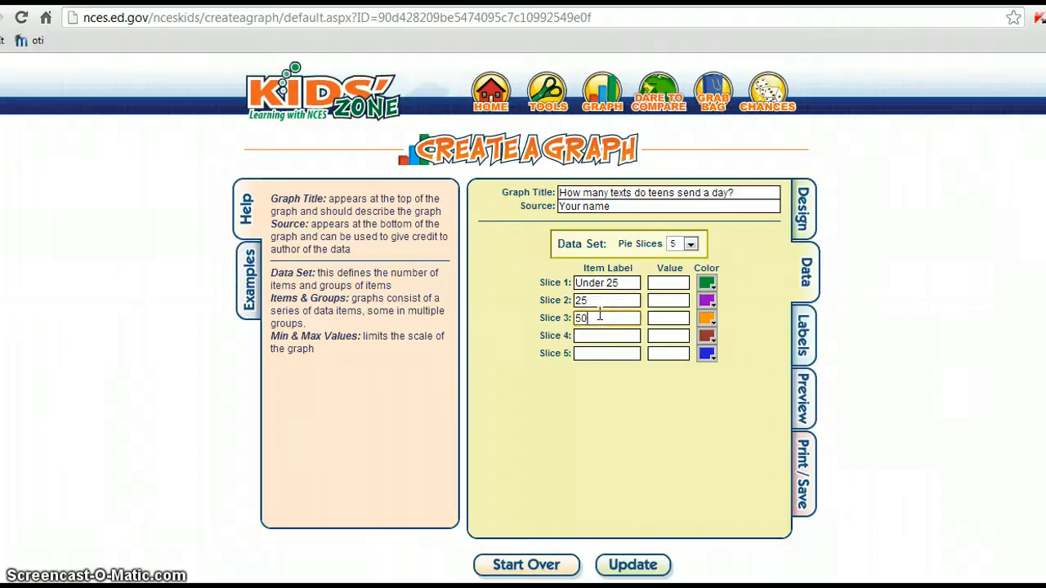
pyautogui.click(594, 332)
pyautogui.write('100')
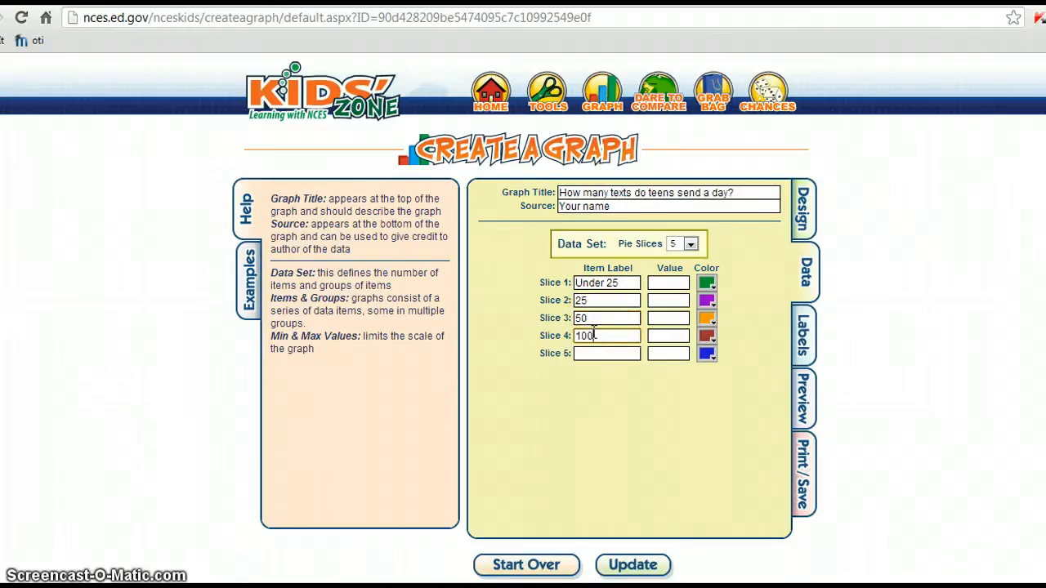
pyautogui.click(594, 351)
pyautogui.write('1')
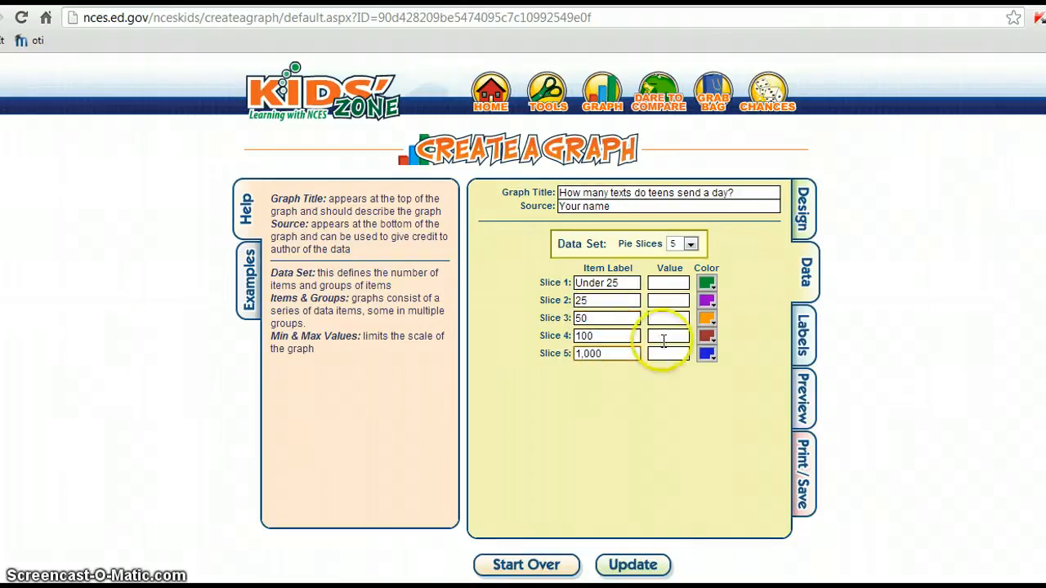
# Give the five slices values 2, 5, 3, 2 and 10.
pyautogui.click(666, 283)
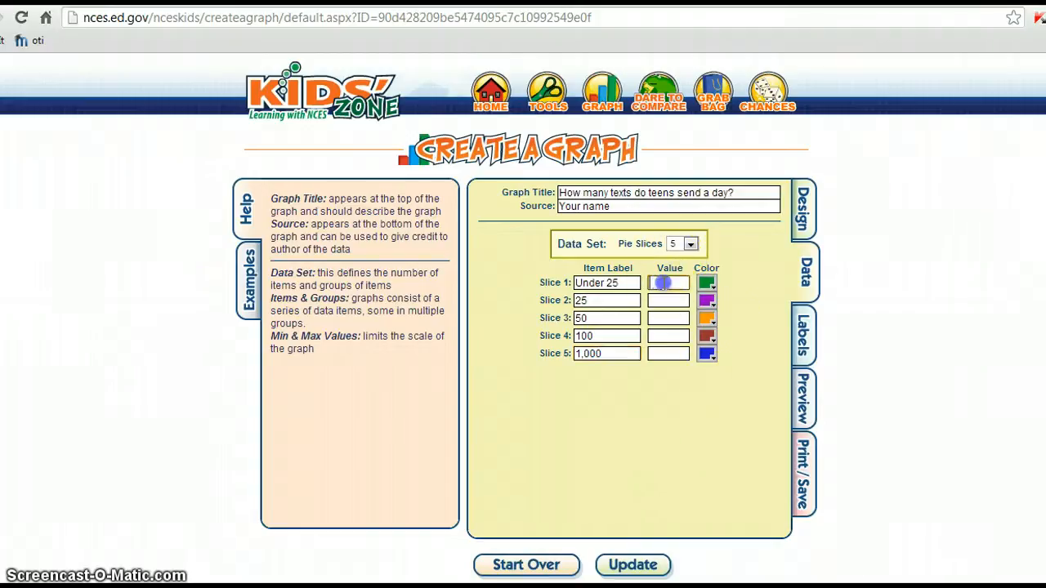
pyautogui.write('2')
pyautogui.click(661, 300)
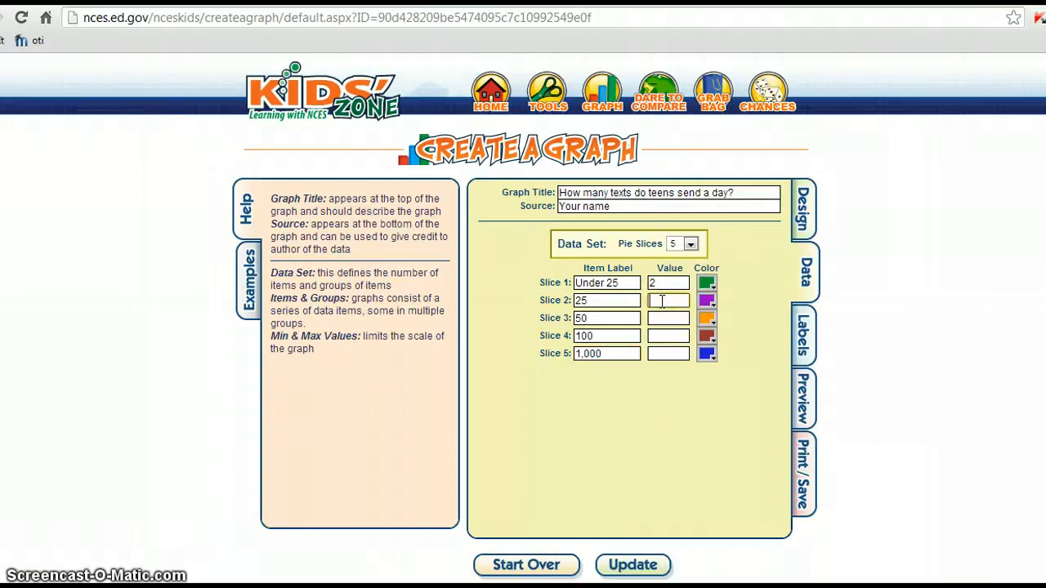
pyautogui.click(661, 314)
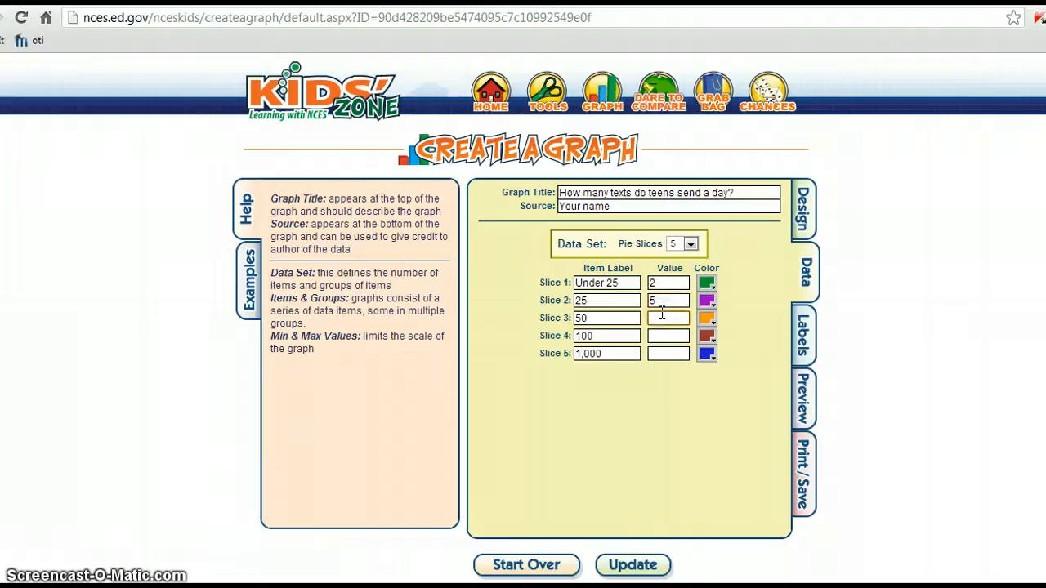
pyautogui.click(662, 316)
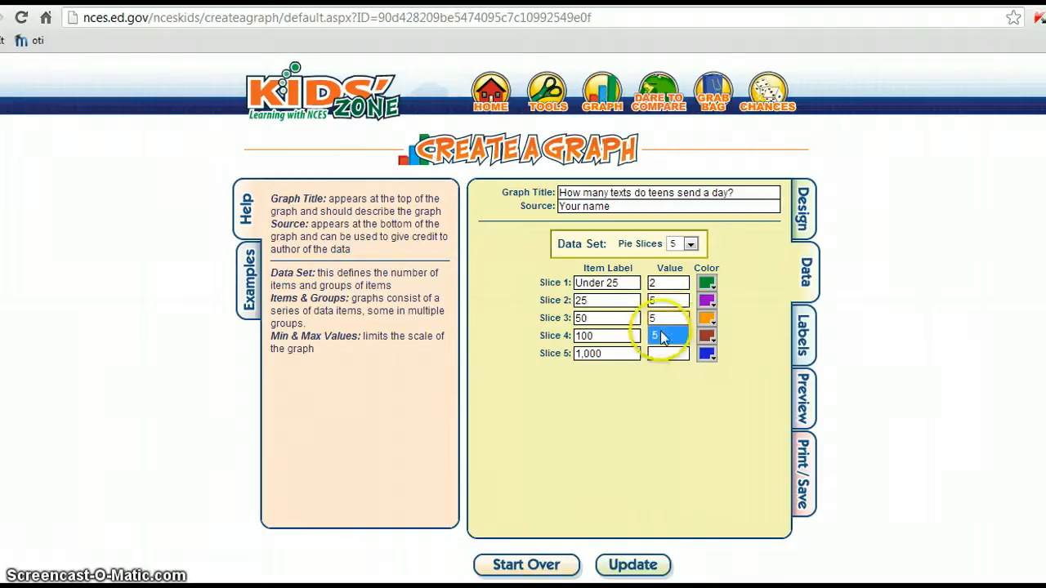
pyautogui.click(667, 318)
pyautogui.write('3')
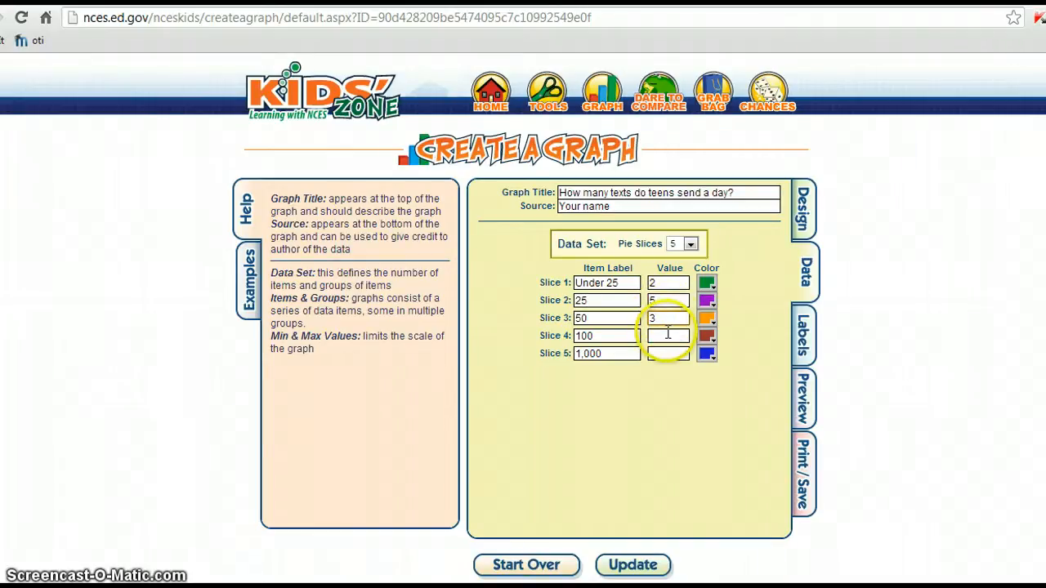
pyautogui.click(667, 332)
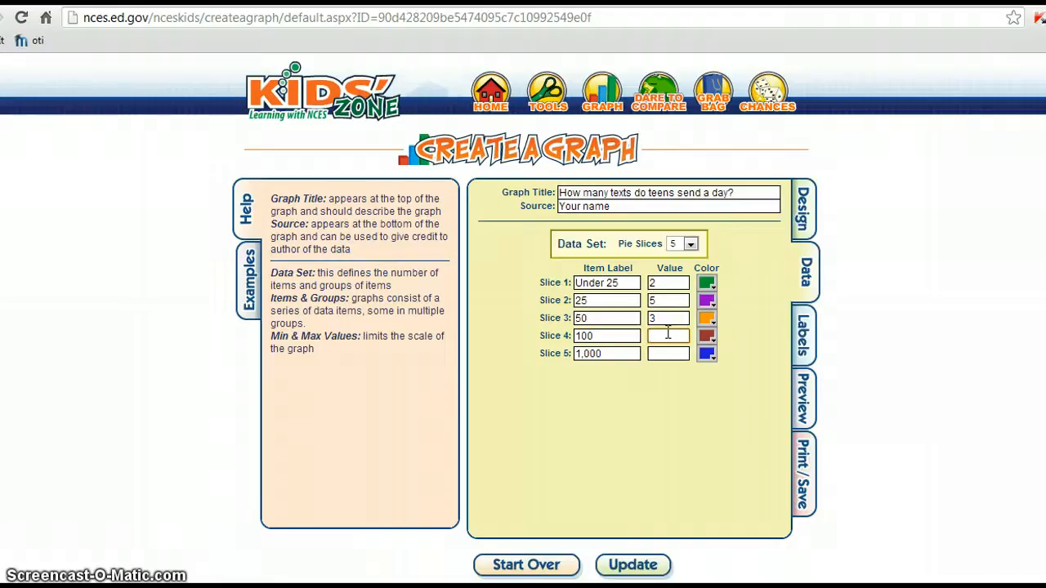
pyautogui.click(666, 353)
pyautogui.write('10')
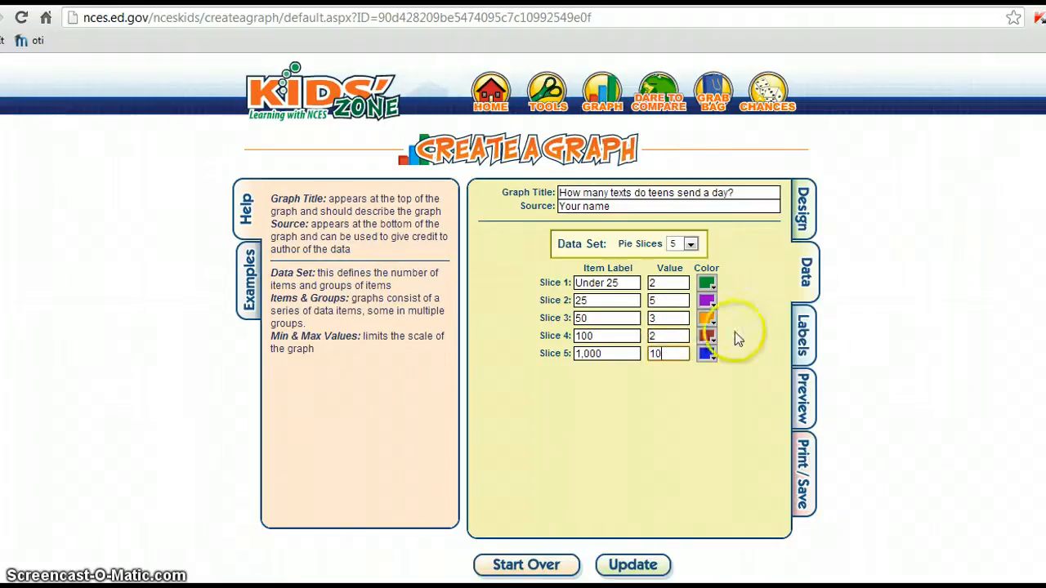
pyautogui.click(807, 341)
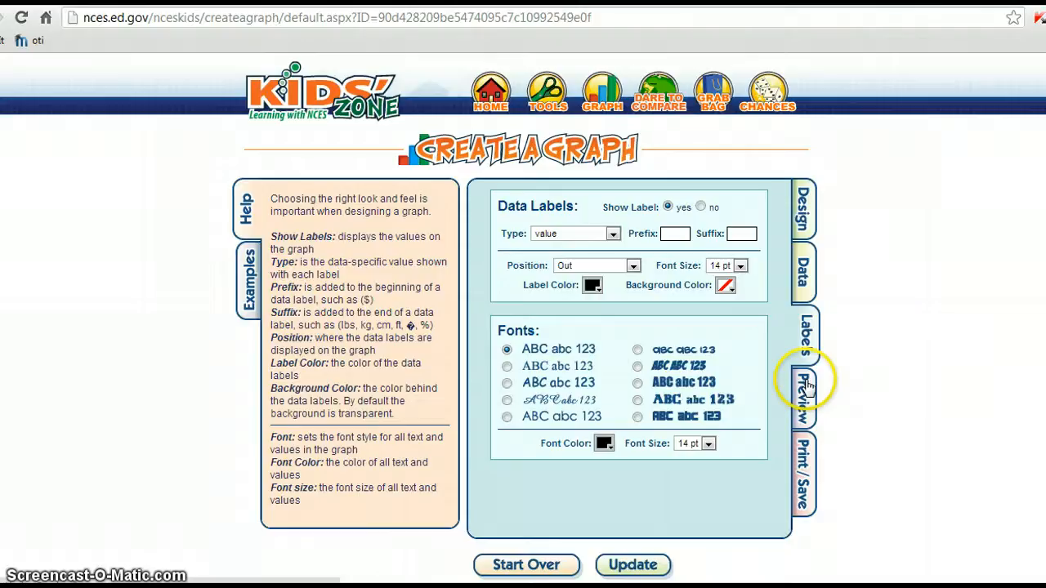
# Preview the pie chart 'How many texts do teens send a day?' with its five labelled slices.
pyautogui.click(804, 383)
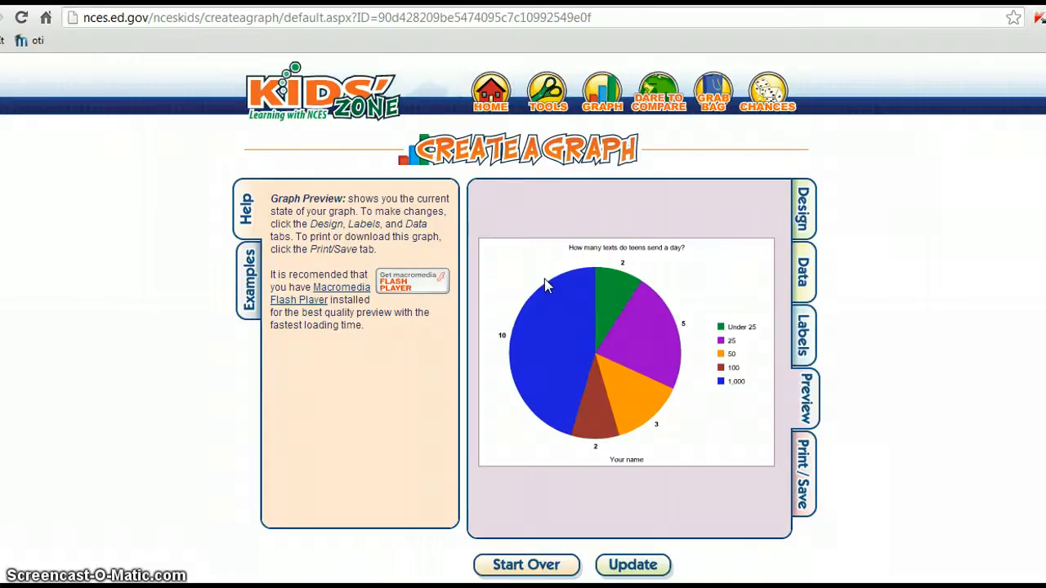
# Look through the Print/Save, Labels, Data, Examples and Help pages of the pie chart.
pyautogui.click(799, 473)
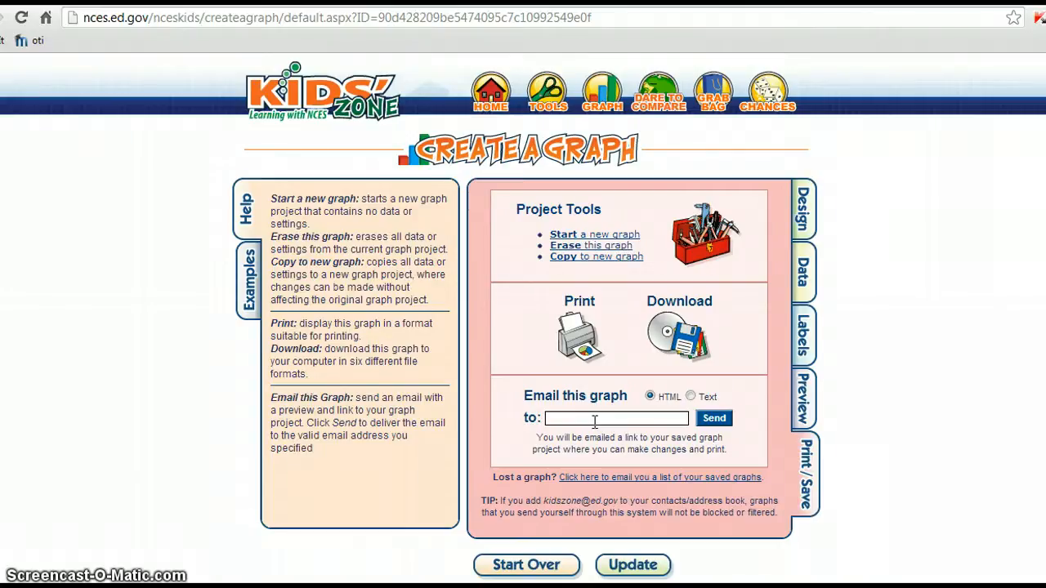
pyautogui.click(805, 333)
pyautogui.click(806, 286)
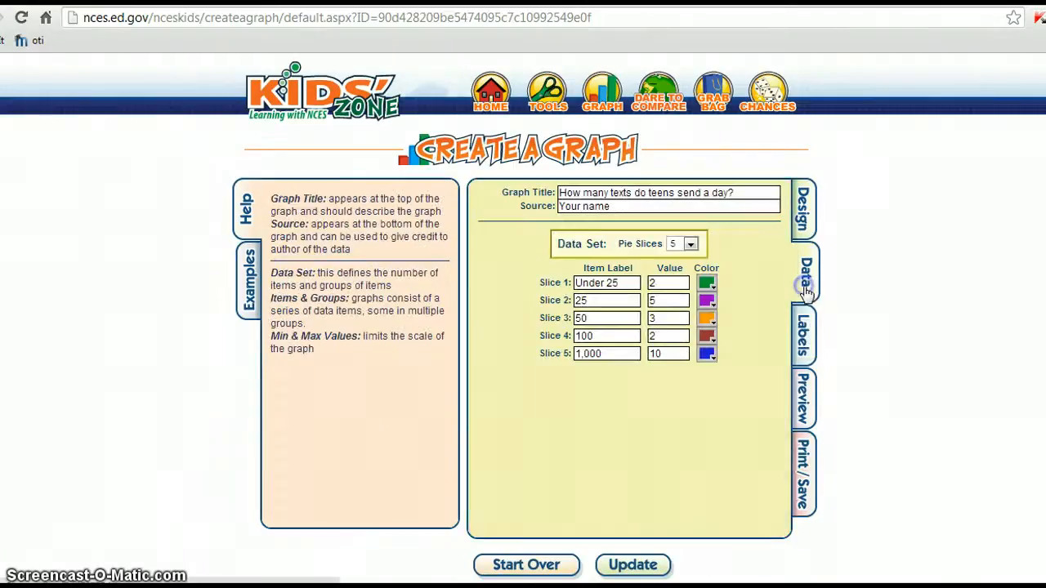
pyautogui.click(249, 278)
pyautogui.click(247, 214)
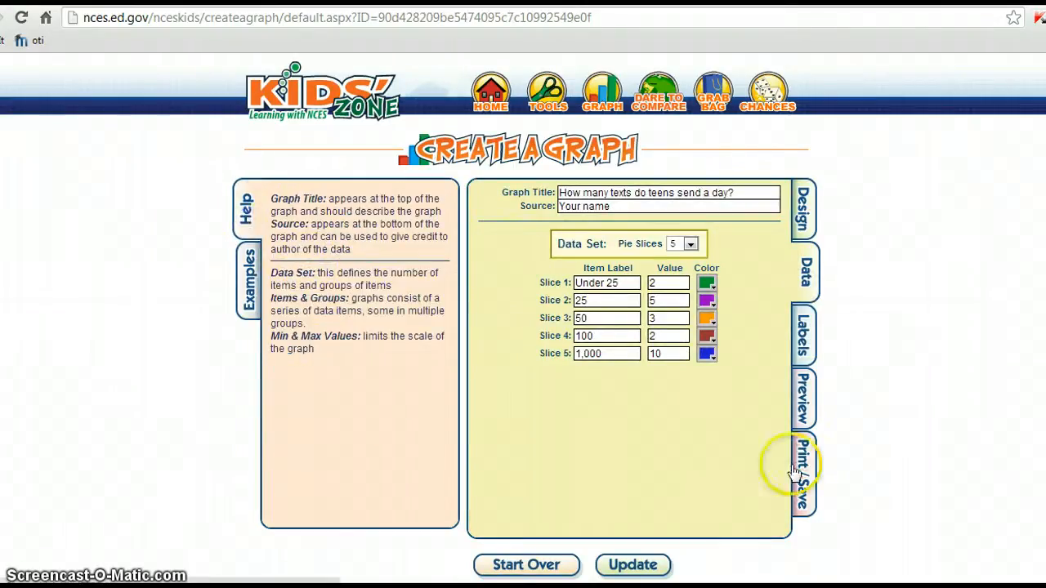
# Return to the Design page's pie, bar, line, area and XY choices, leaving Pie selected.
pyautogui.click(804, 204)
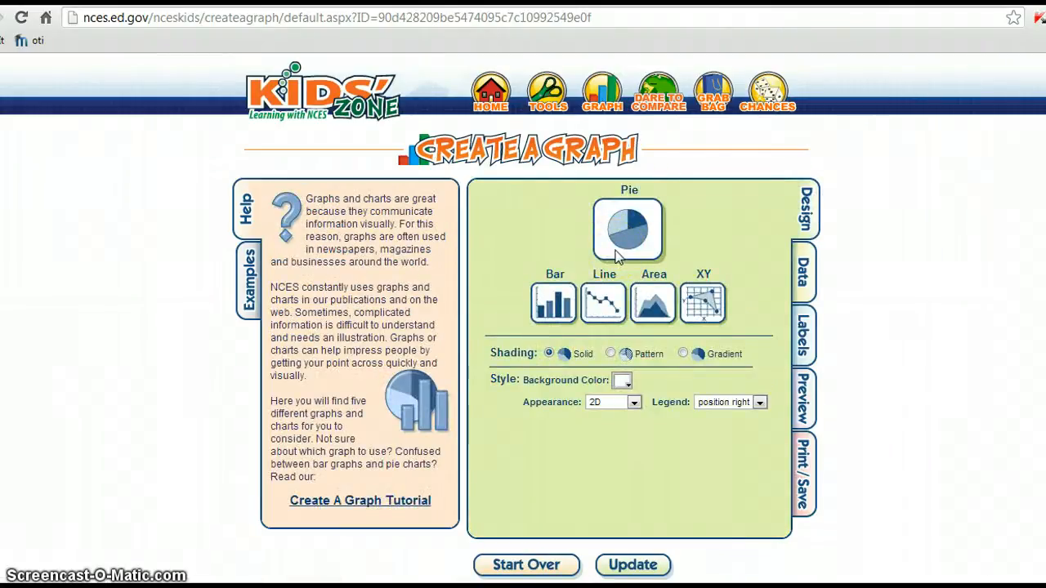
pyautogui.click(606, 298)
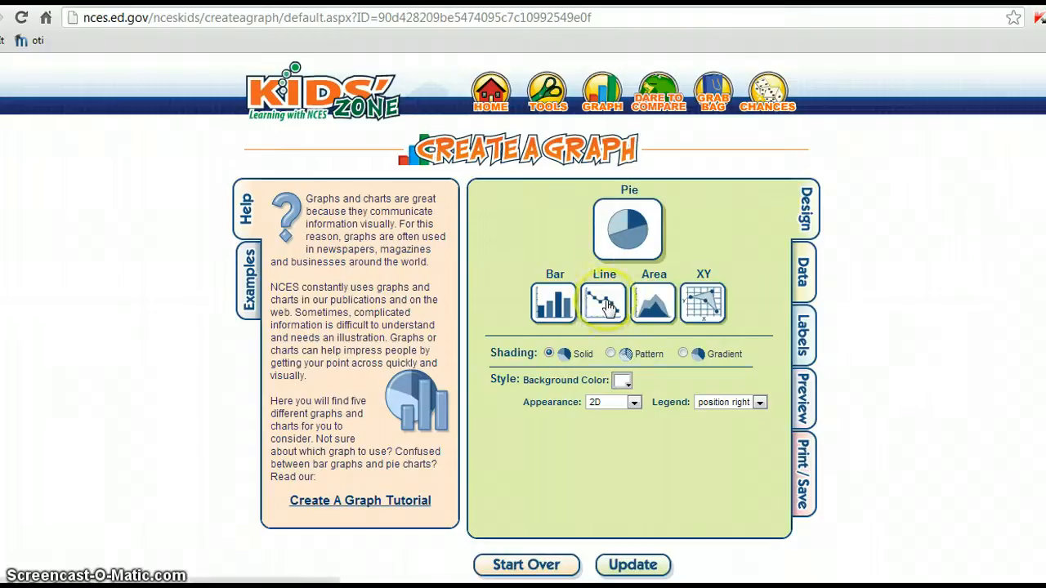
pyautogui.click(701, 302)
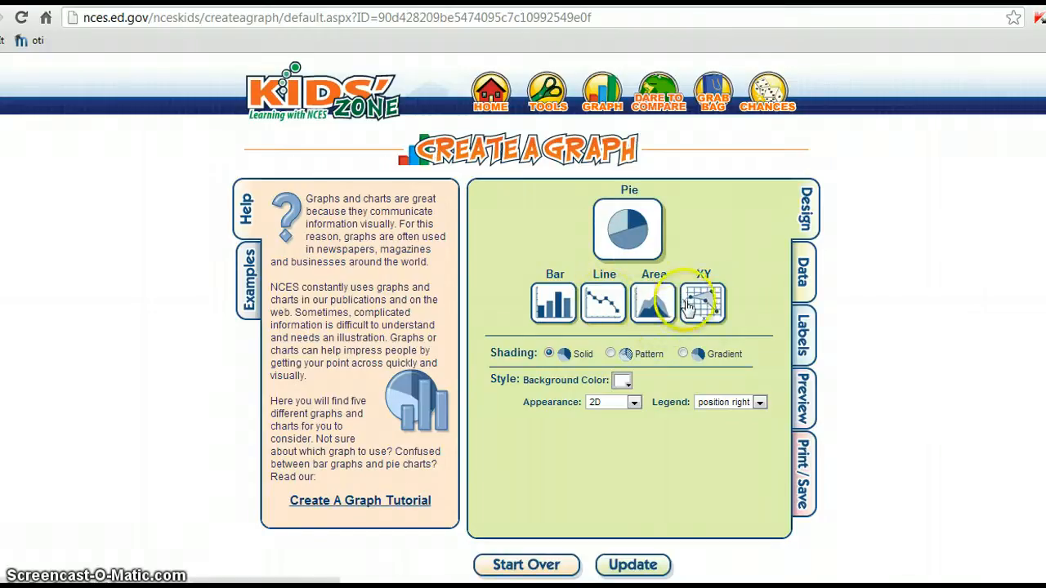